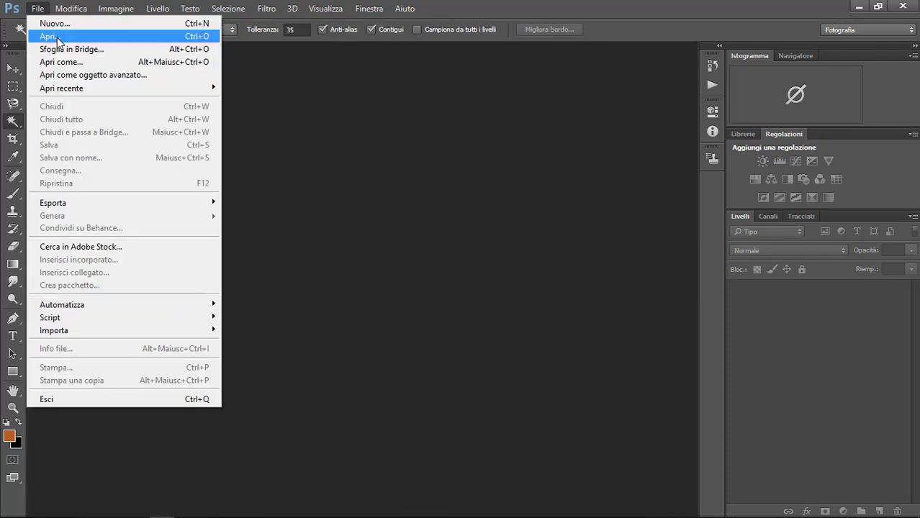
Step: Open bitcoin.jpg from the Icona folder on the Desktop
click(49, 36)
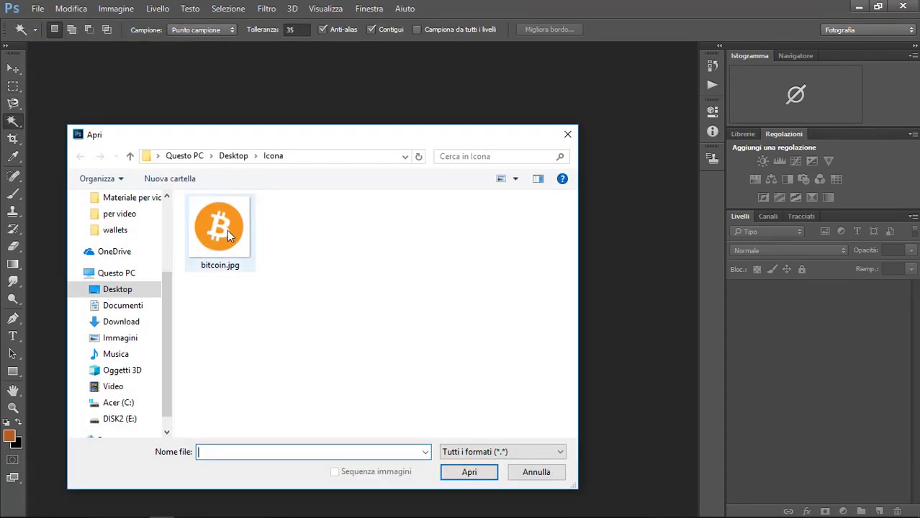
click(219, 230)
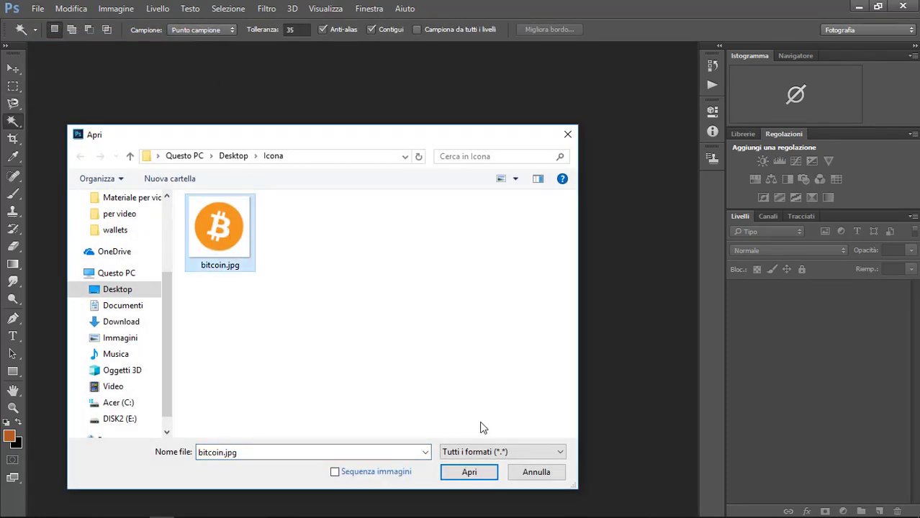
click(475, 477)
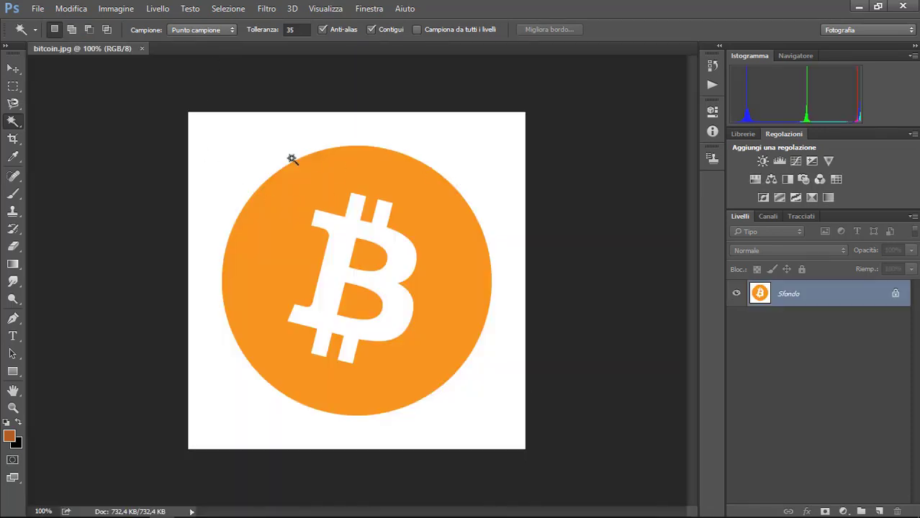
Step: Create a new 256 × 256 px document with a transparent background
click(38, 8)
click(45, 15)
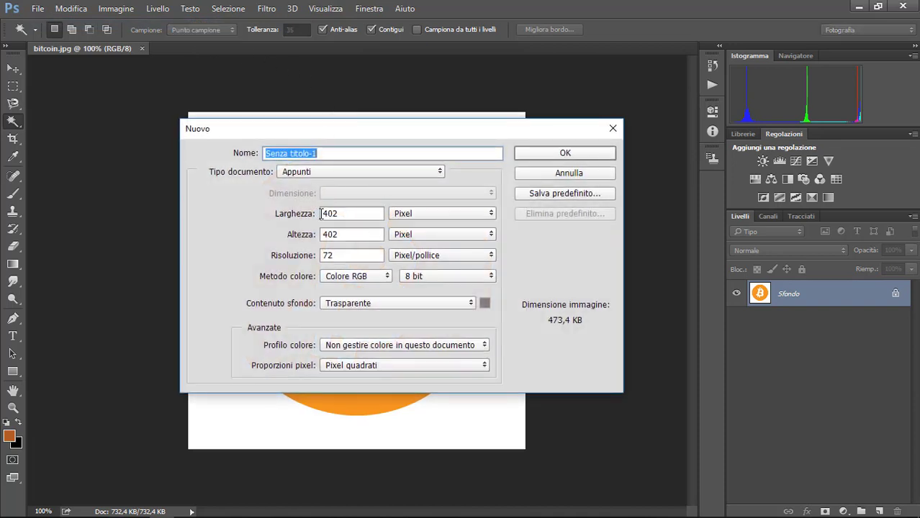
click(348, 218)
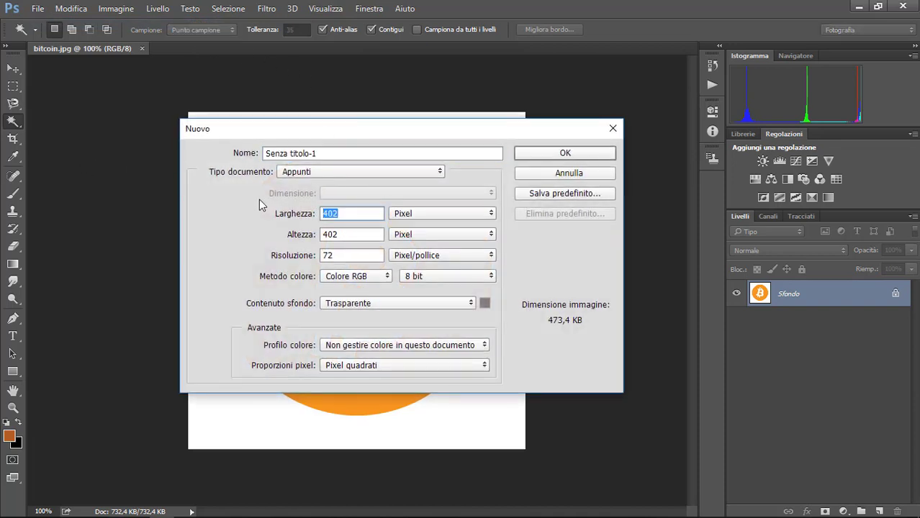
text(256)
key(Tab)
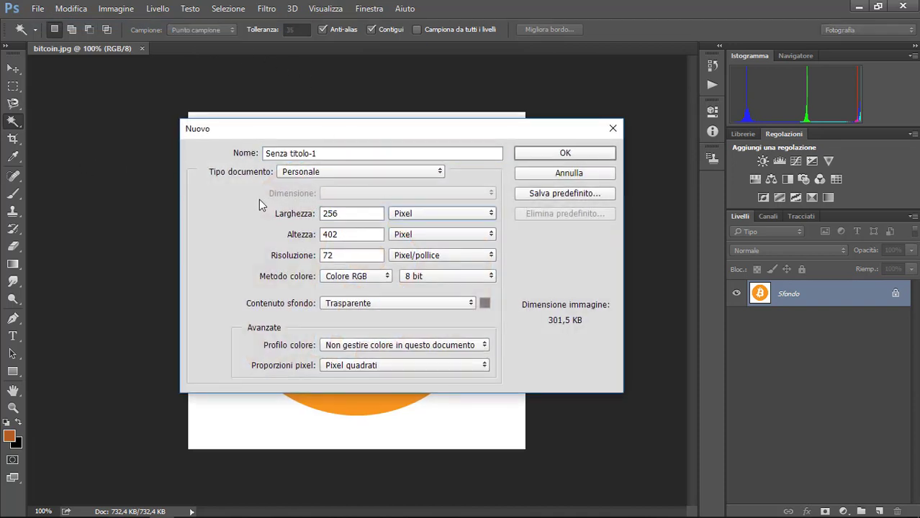
key(Tab)
text(256)
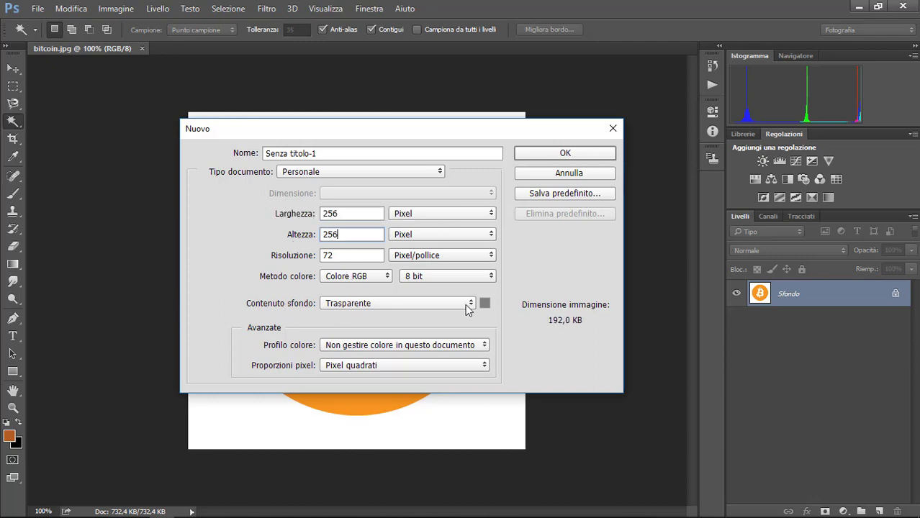
click(600, 154)
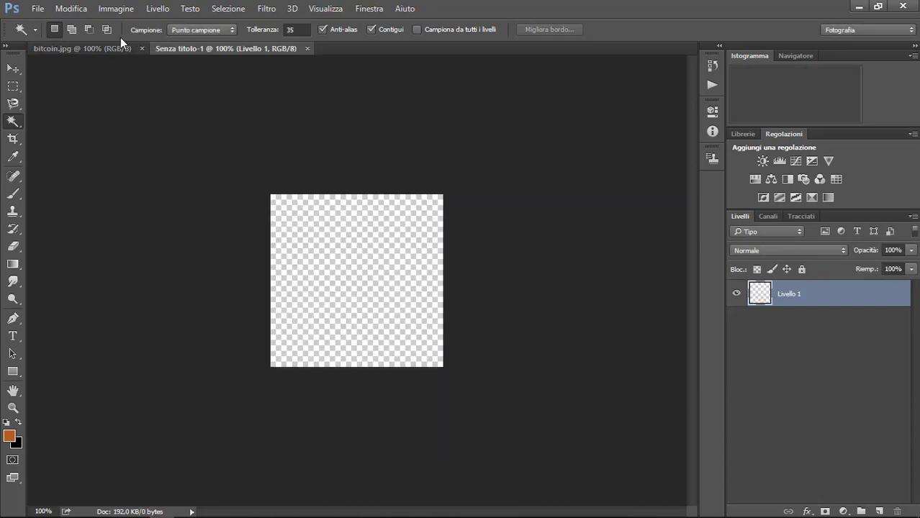
Step: Copy the whole bitcoin.jpg image into the new Senza titolo-1 document
click(94, 46)
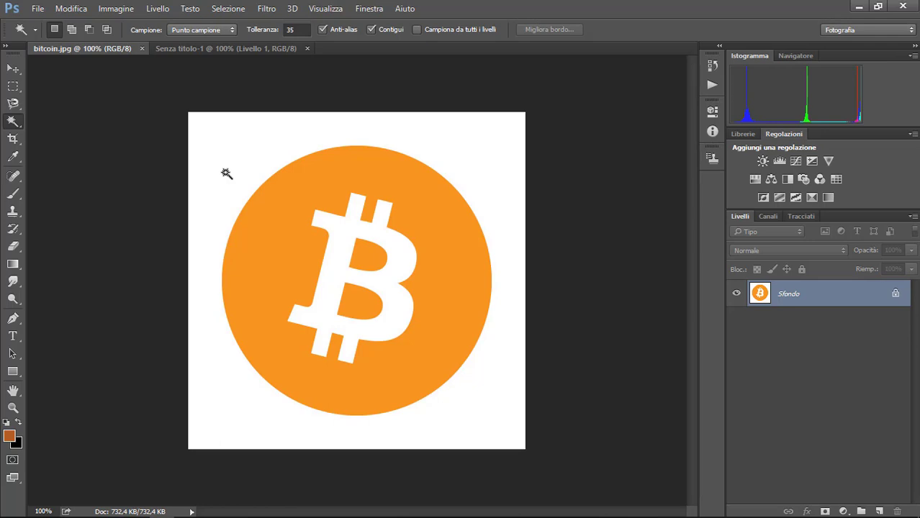
click(226, 172)
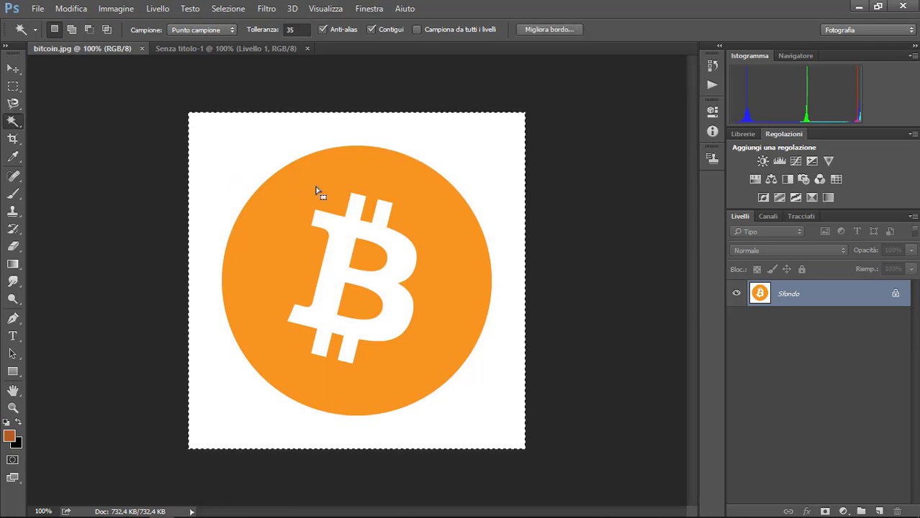
click(254, 48)
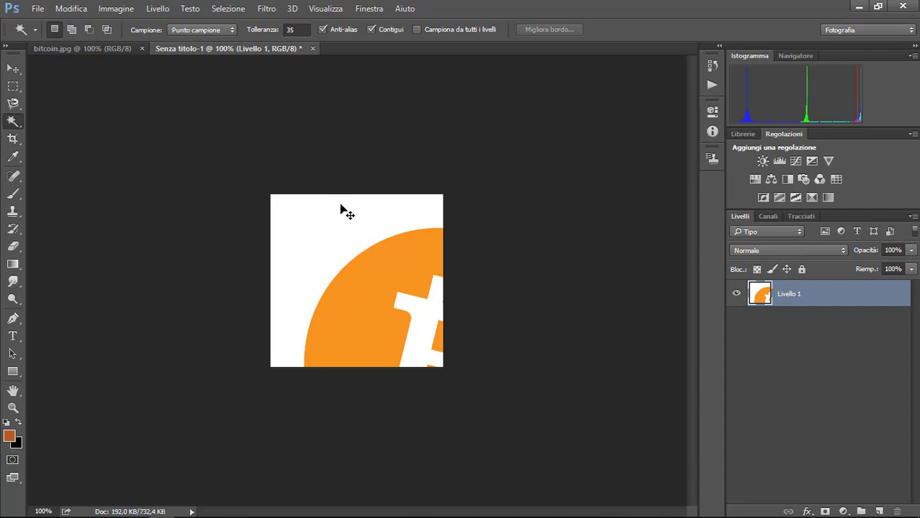
Step: Scale the pasted logo to 56.20% and centre it to fill the 256 px canvas
key(ctrl+t)
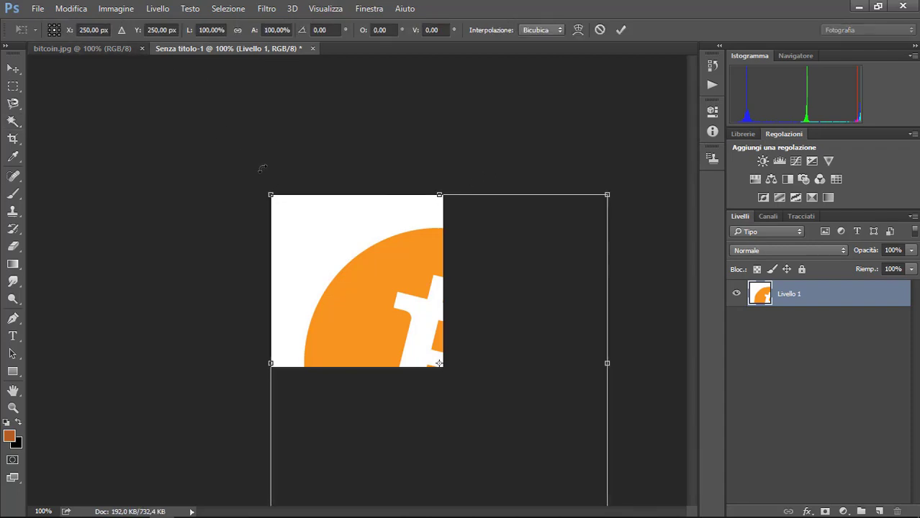
drag(272, 195, 455, 401)
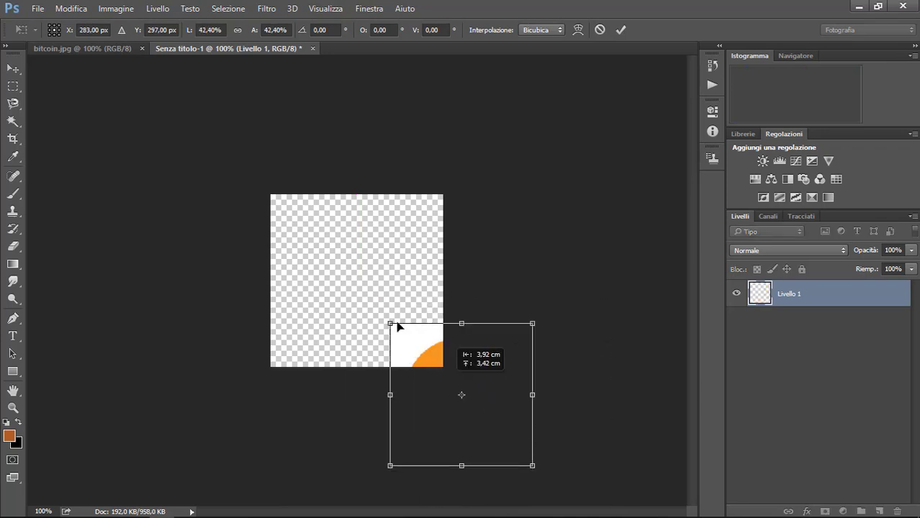
drag(524, 448, 358, 275)
drag(302, 218, 272, 187)
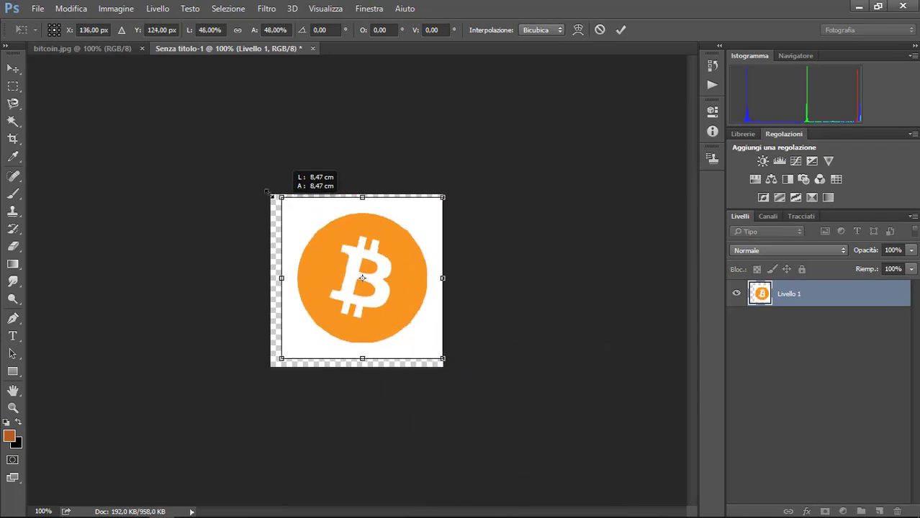
drag(442, 358, 460, 375)
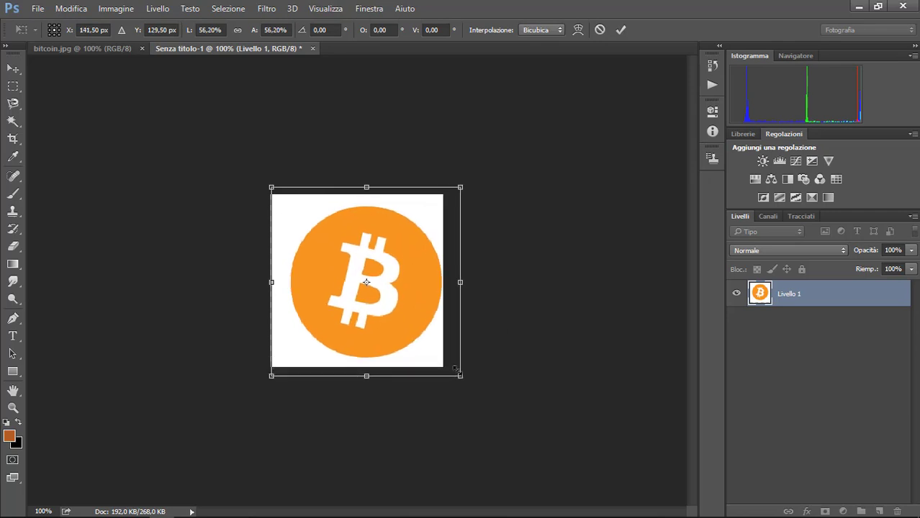
drag(422, 218, 413, 218)
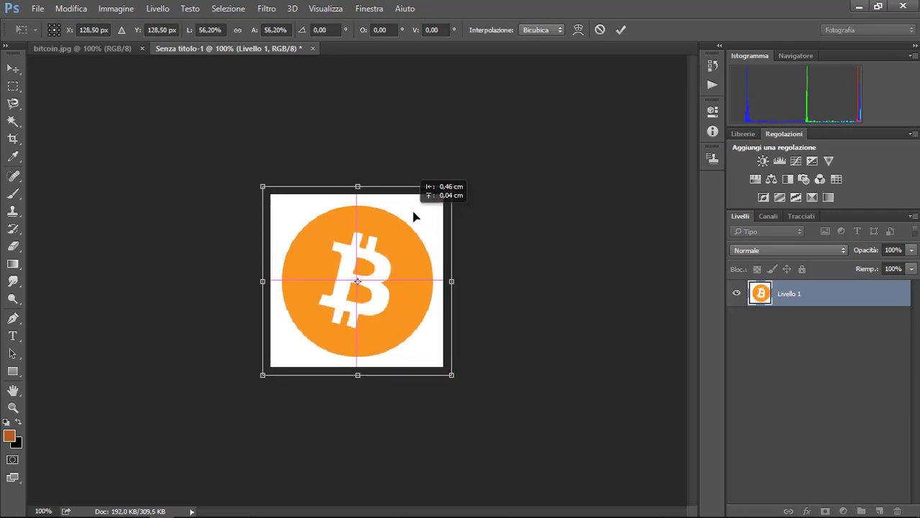
click(621, 29)
key(w)
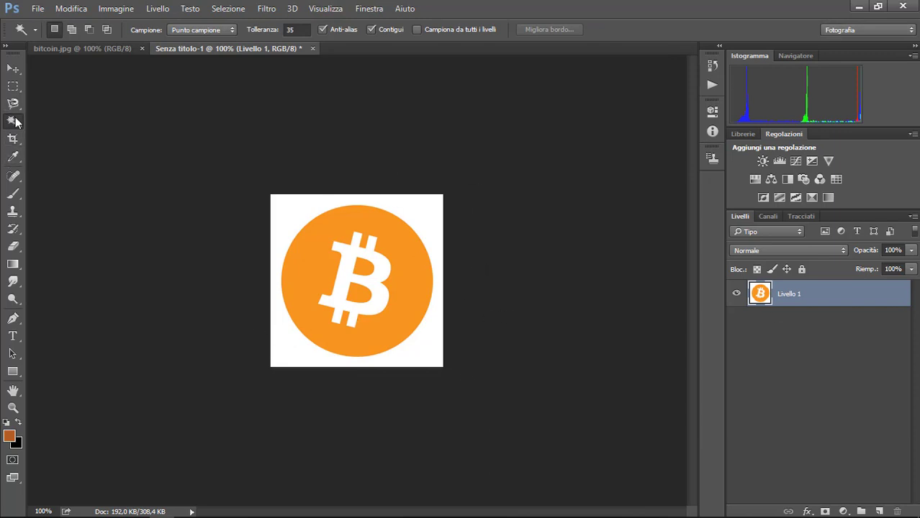
Step: Delete the white background and white B with the Magic Wand, then add an empty layer
click(282, 217)
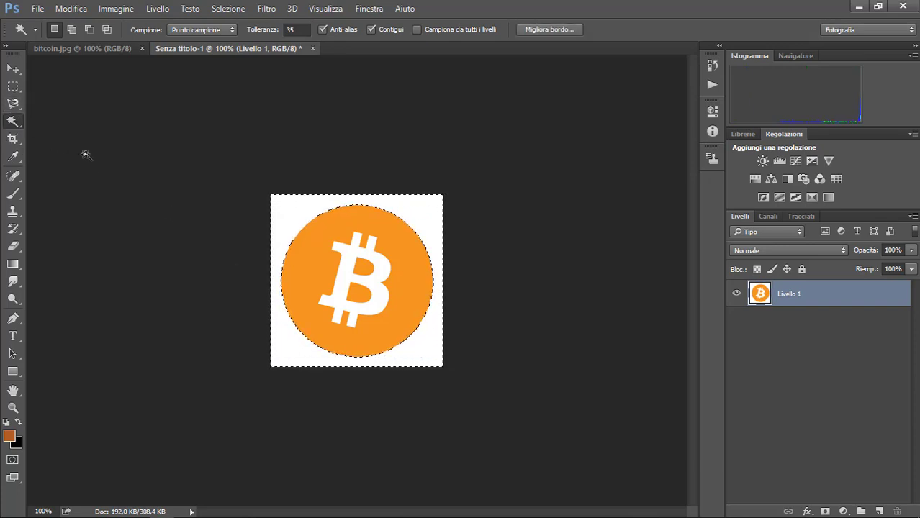
key(Delete)
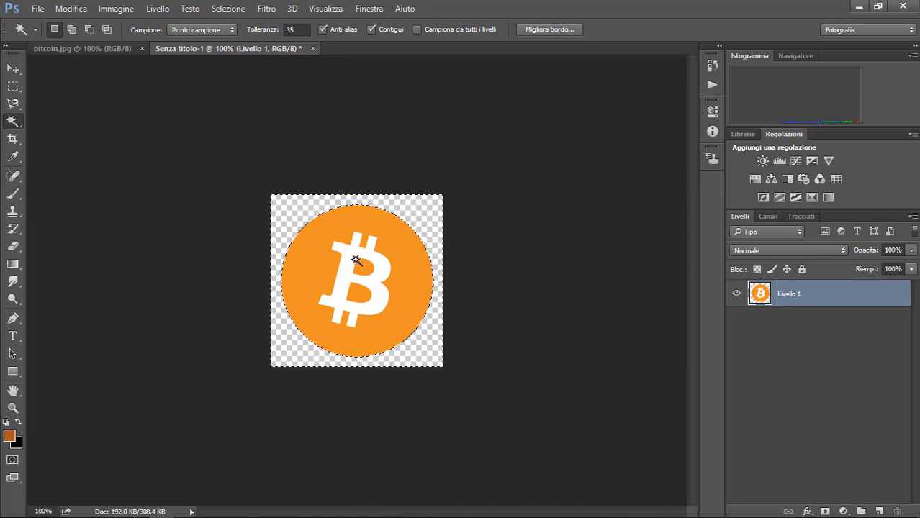
click(382, 289)
key(Delete)
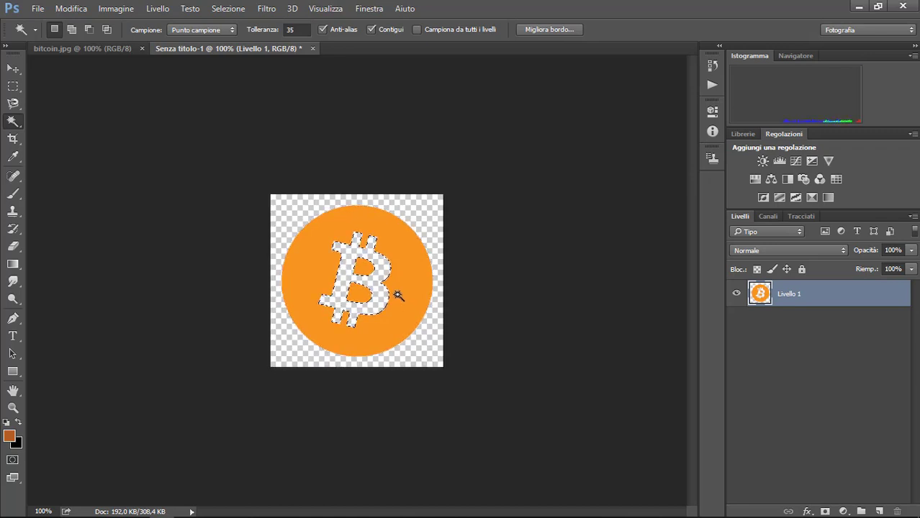
key(ctrl+d)
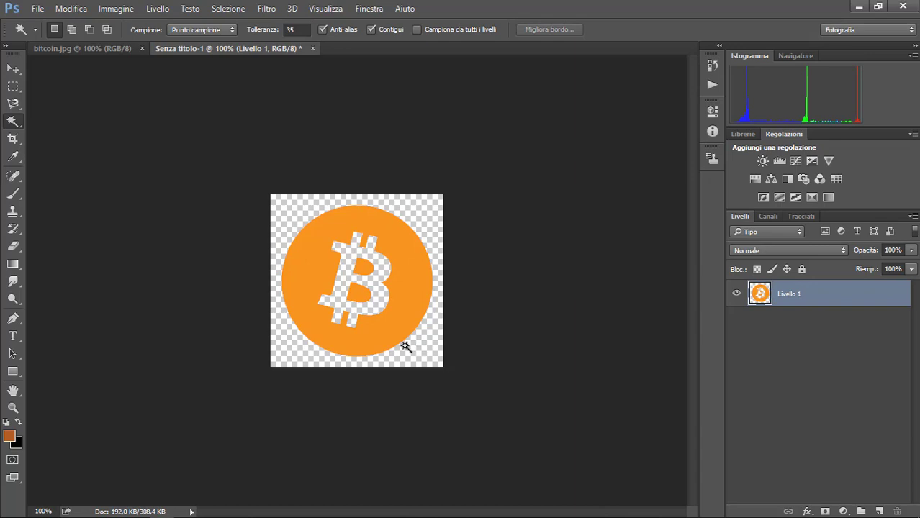
click(879, 511)
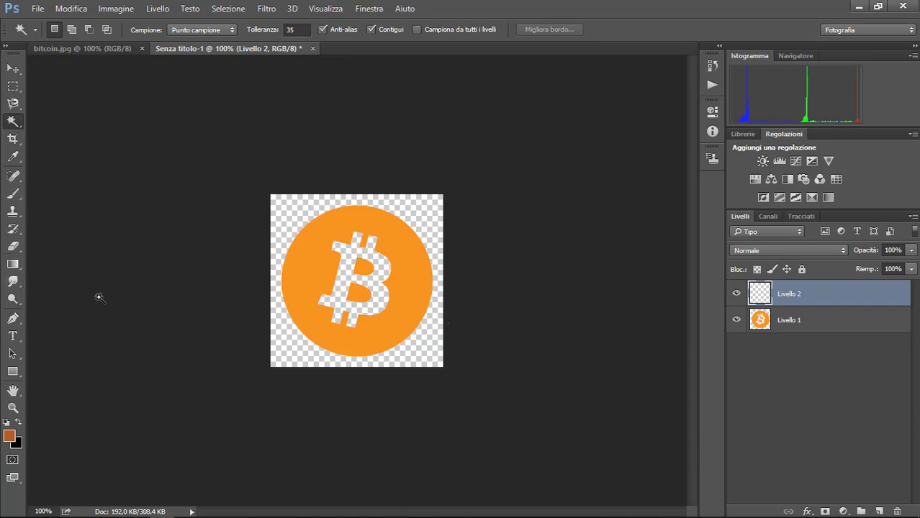
Step: Type a white "V" text layer on the coin
click(13, 336)
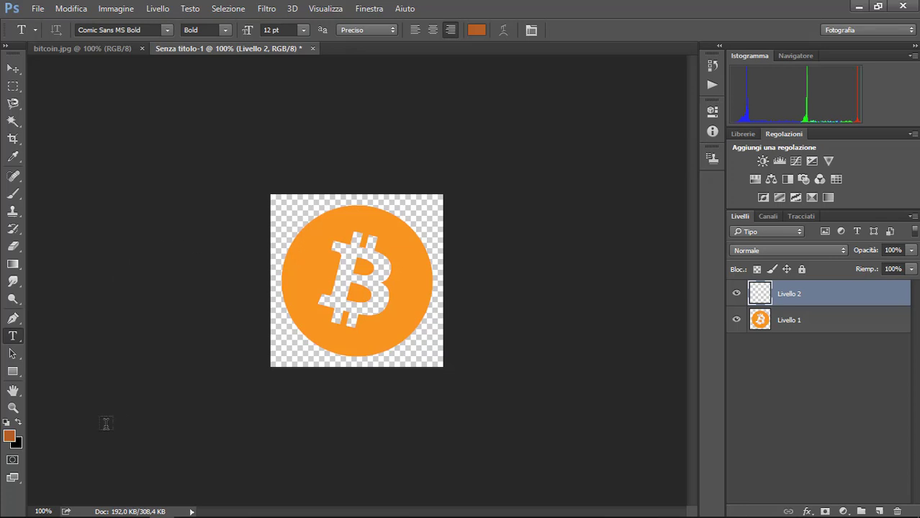
click(7, 422)
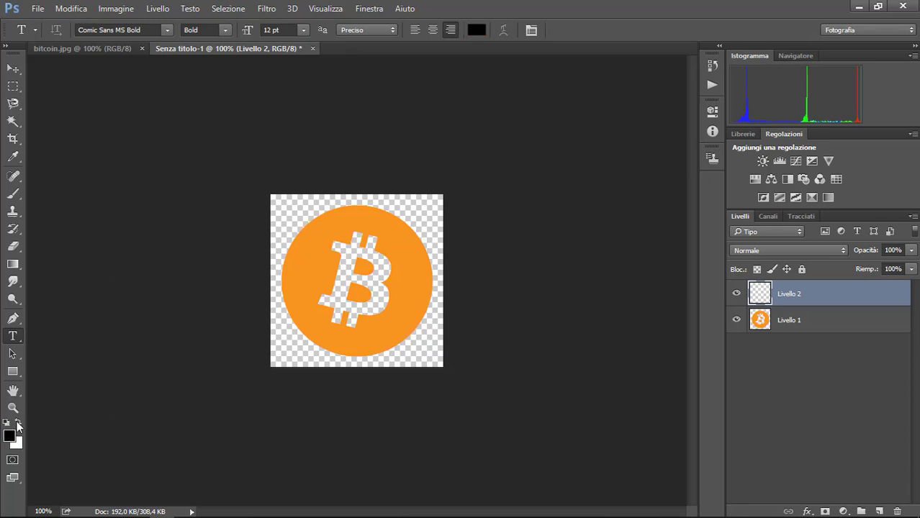
click(324, 285)
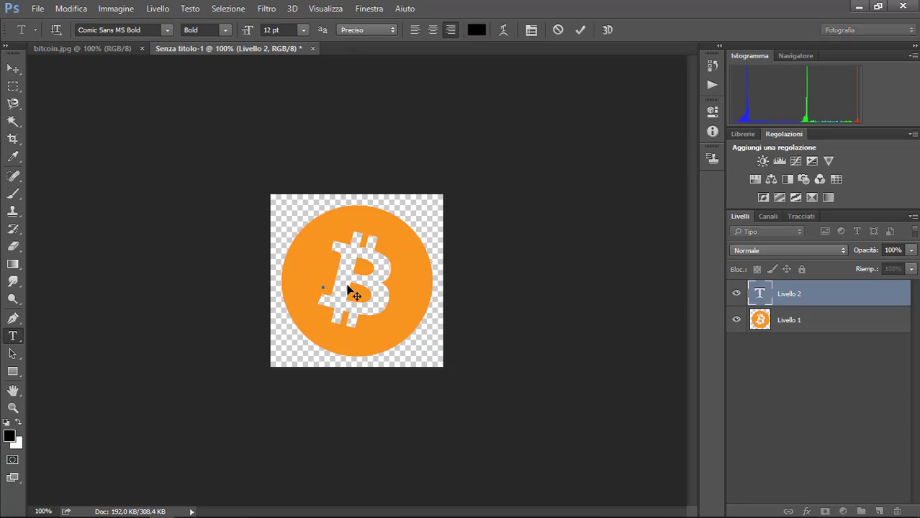
text(V)
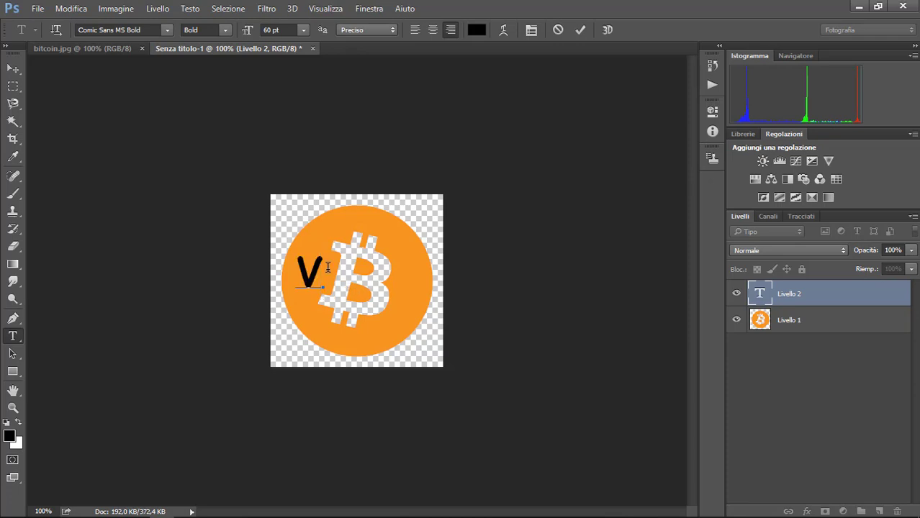
key(ctrl+a)
click(477, 30)
drag(528, 144, 511, 135)
click(827, 127)
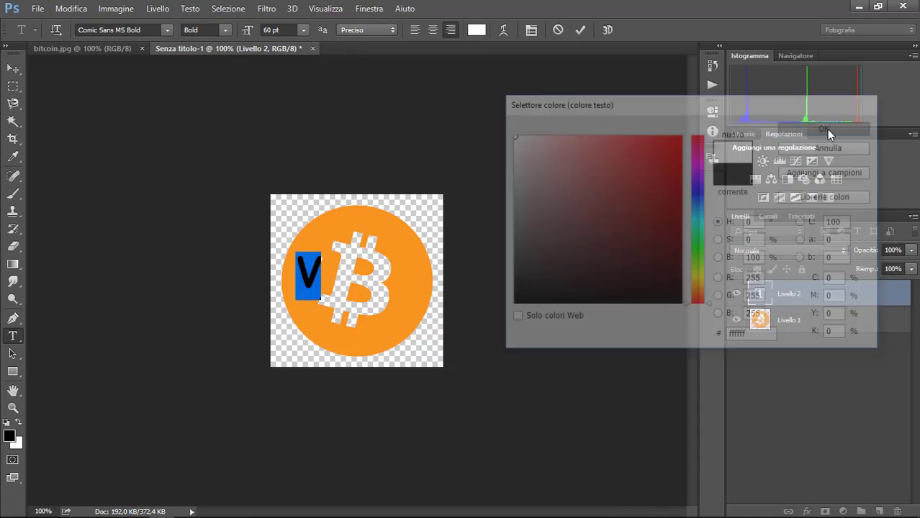
Step: Set the V to 130 pt Comic Sans MS Bold and commit the text
click(303, 29)
click(292, 252)
text(120)
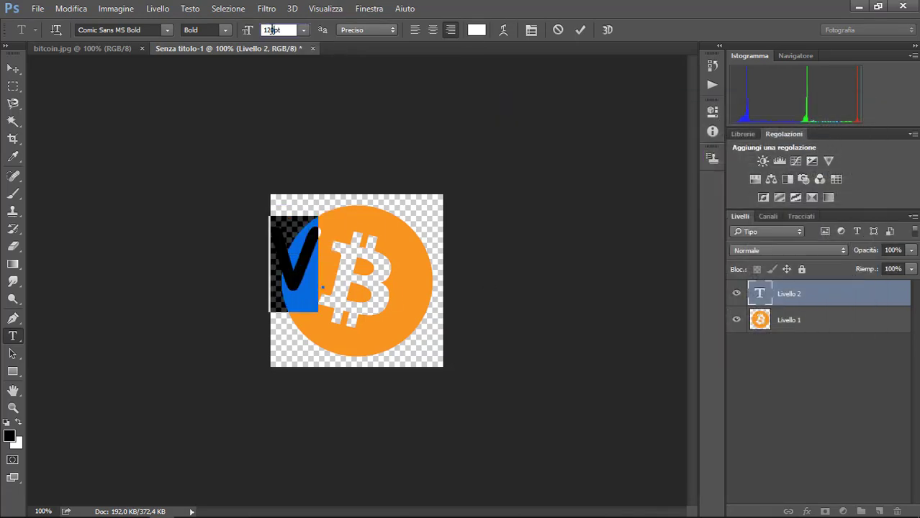
click(277, 30)
text(30)
key(Return)
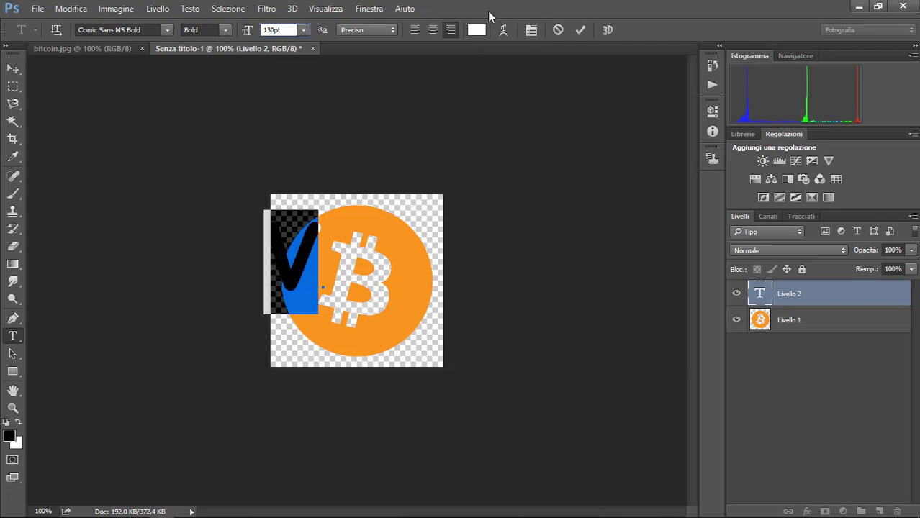
click(576, 31)
click(13, 67)
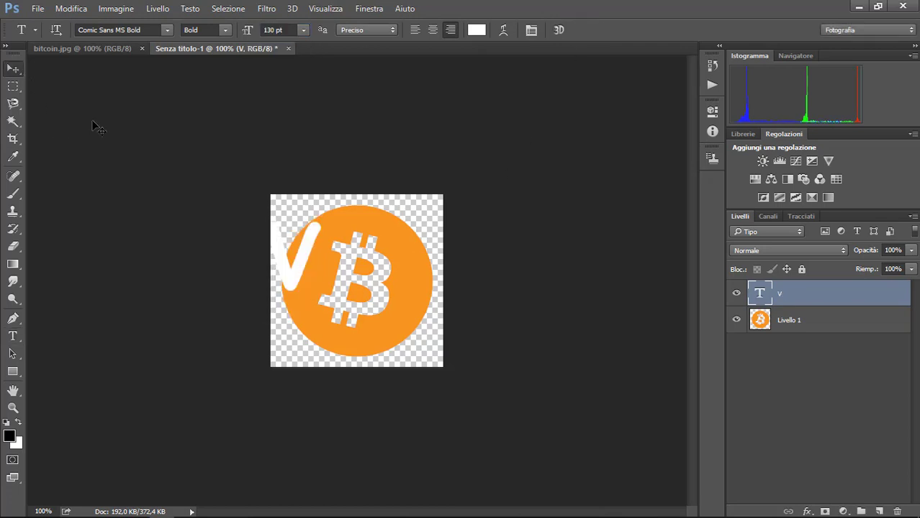
Step: Move the V to the coin's centre and enlarge it with Free Transform
drag(289, 272, 359, 297)
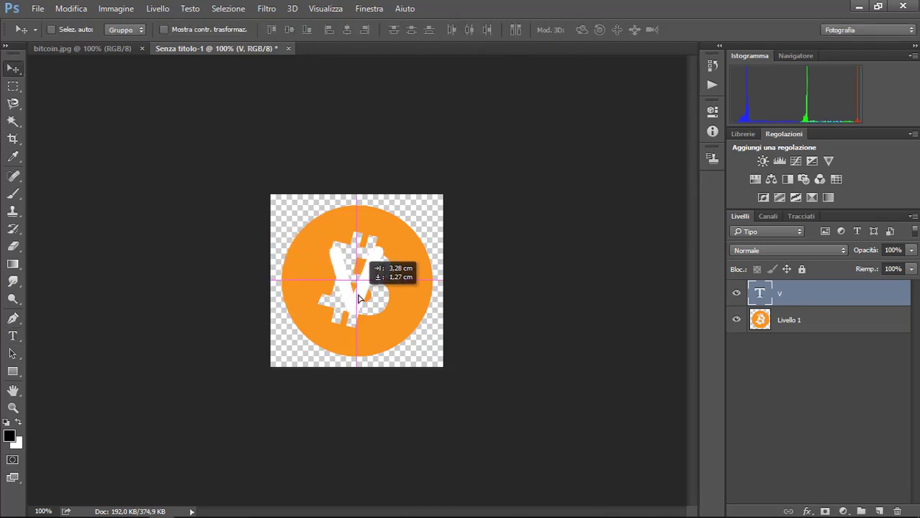
key(ctrl+t)
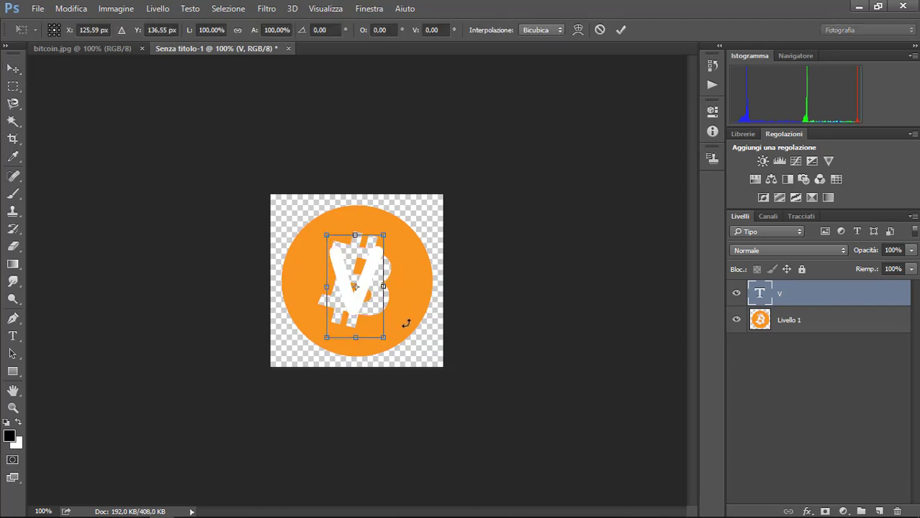
drag(382, 337, 391, 352)
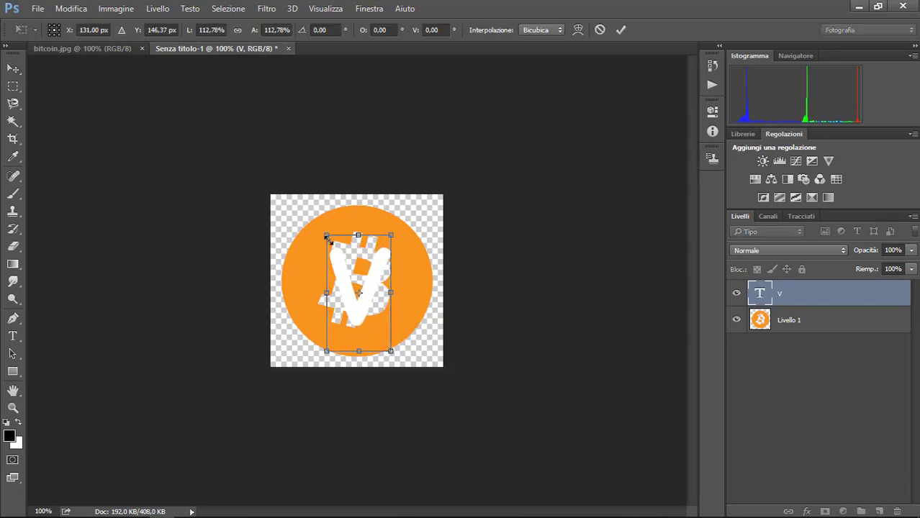
drag(327, 237, 319, 227)
key(Return)
Step: Change the V's font to Myriad Pro Bold
key(t)
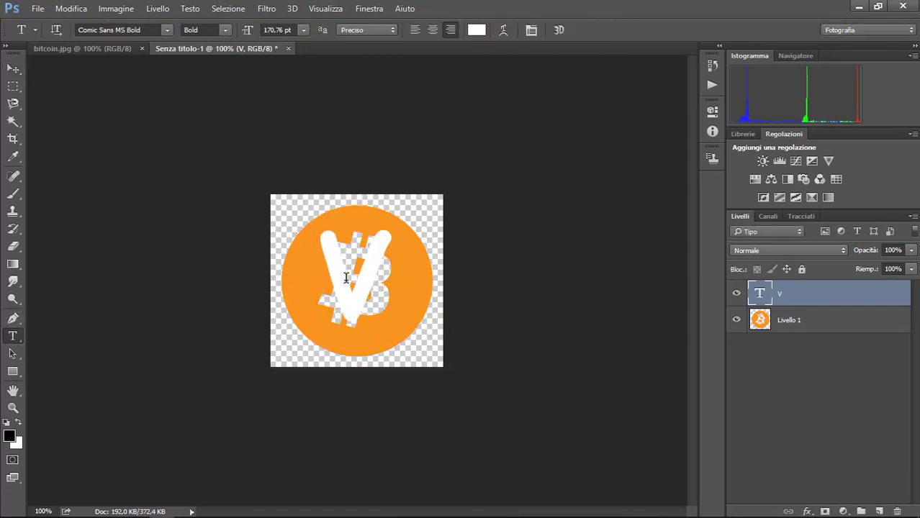
click(346, 278)
drag(339, 263, 396, 268)
click(113, 32)
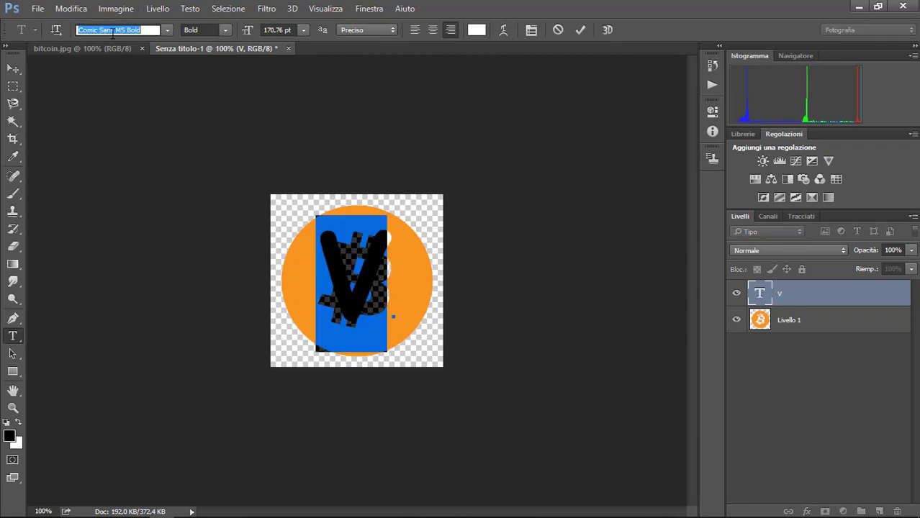
click(167, 31)
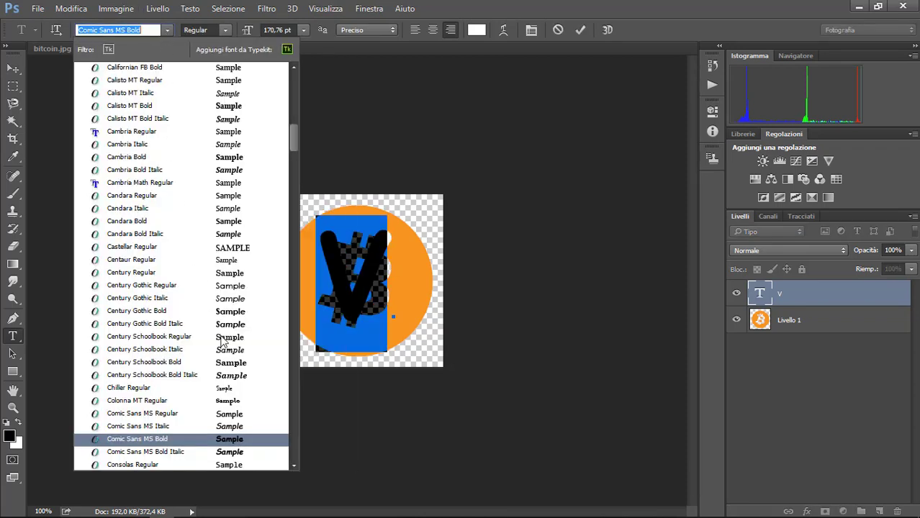
scroll(224, 425, down, 2)
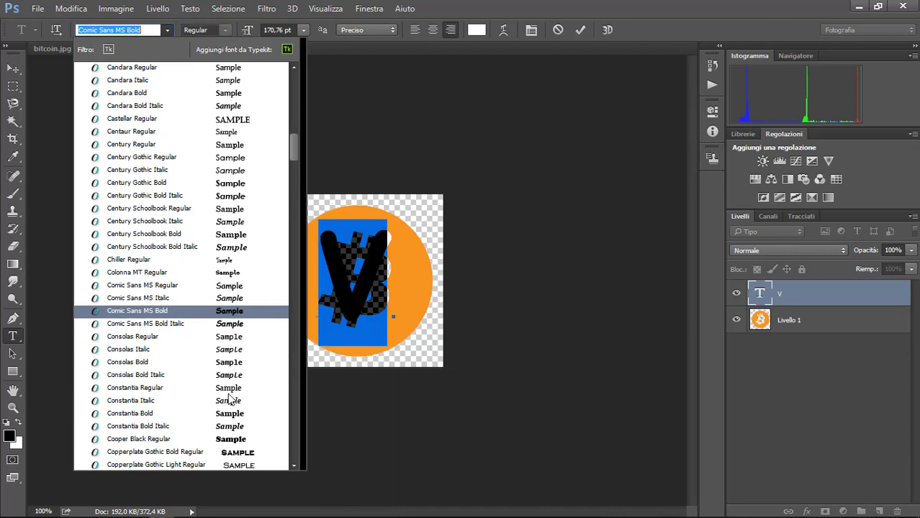
scroll(228, 411, down, 2)
Step: Commit the font change and rotate the V into a tilt
key(Escape)
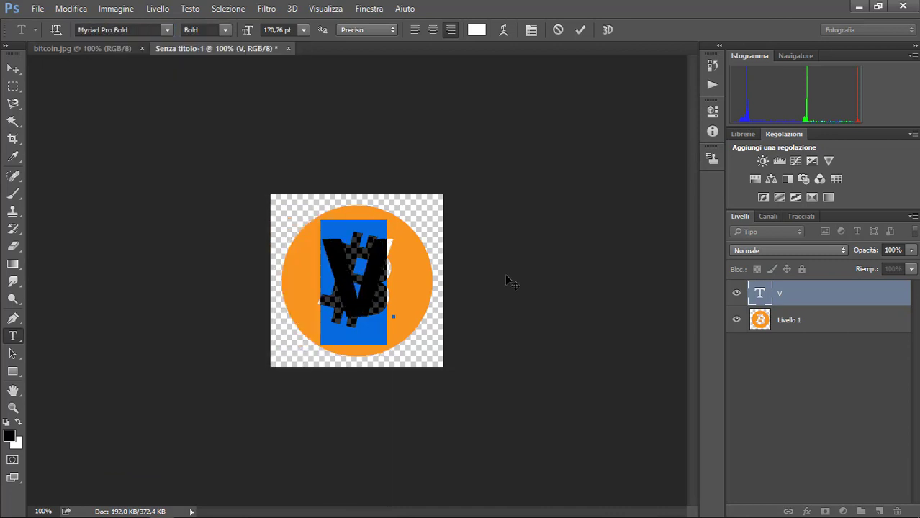
click(581, 31)
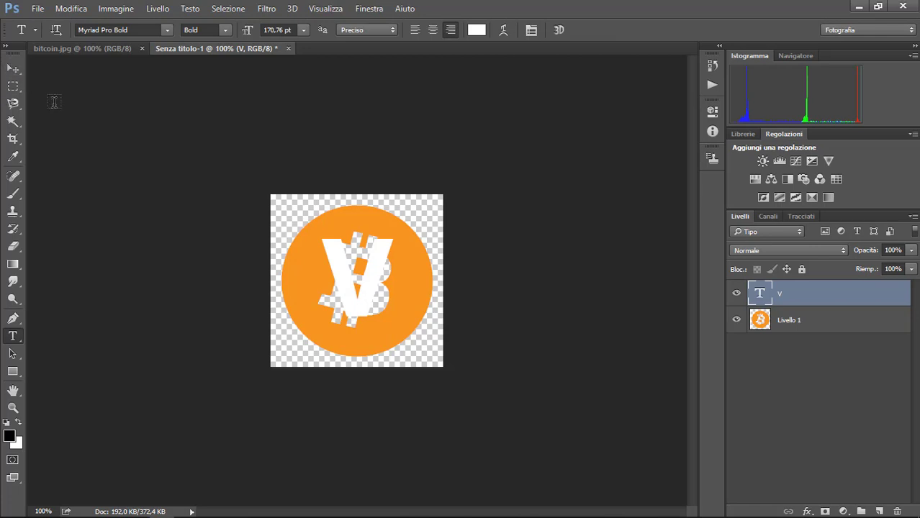
key(ctrl+t)
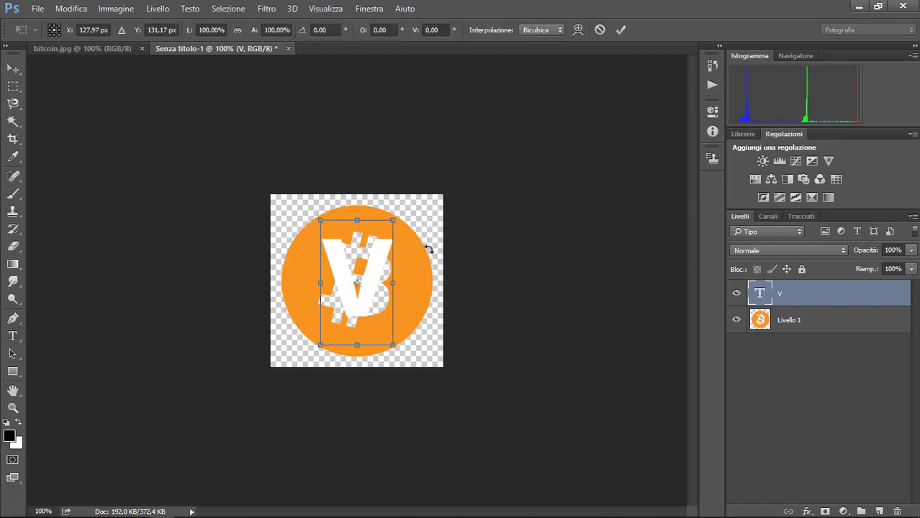
drag(429, 249, 448, 256)
Step: On a new layer, paint the coin's orange #f89520 over the B cut-out
click(828, 319)
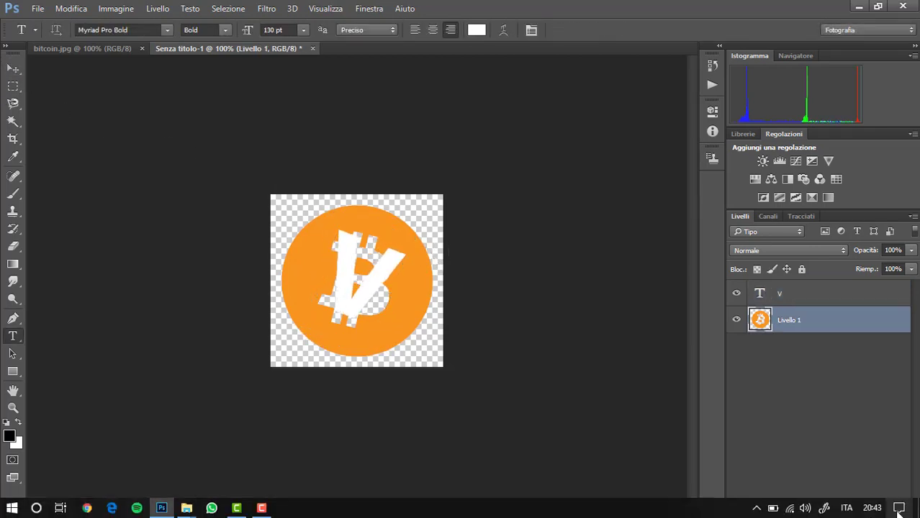
click(879, 511)
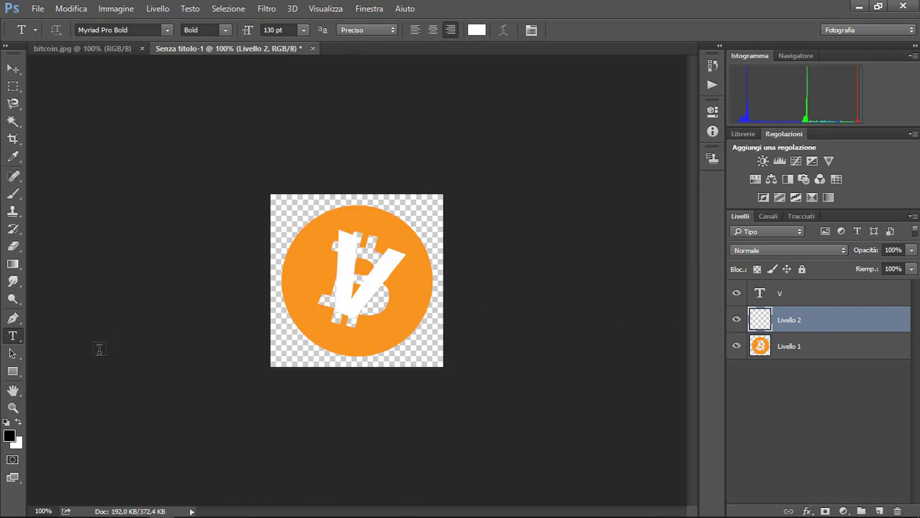
click(9, 437)
click(303, 288)
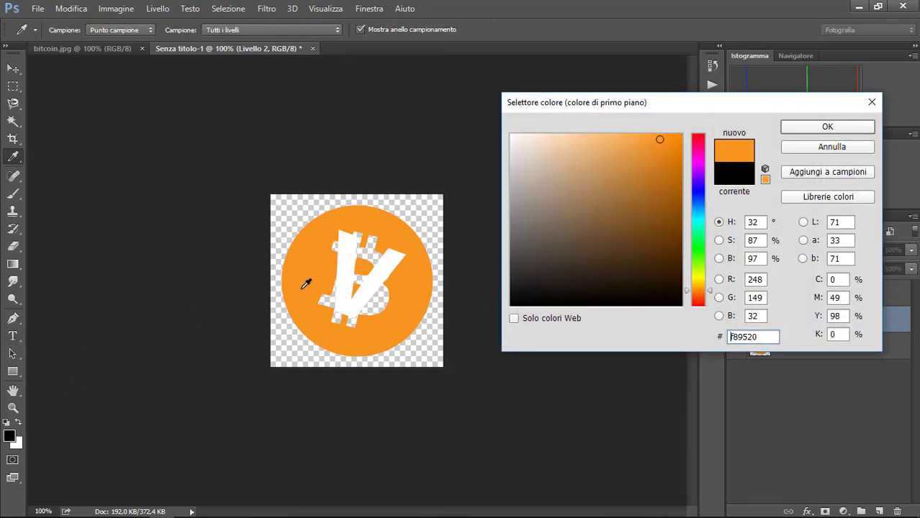
click(821, 130)
click(13, 193)
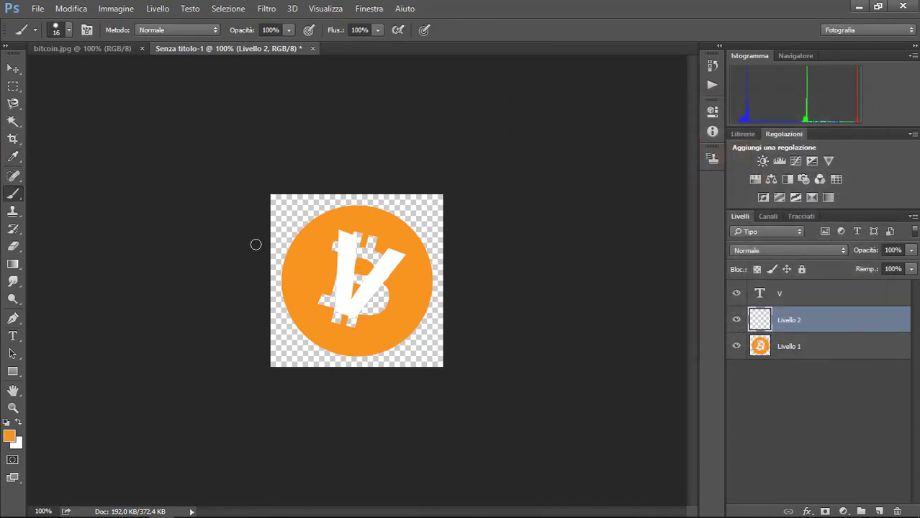
mouse_move(381, 248)
mouse_down()
mouse_move(366, 241)
mouse_move(339, 300)
mouse_up()
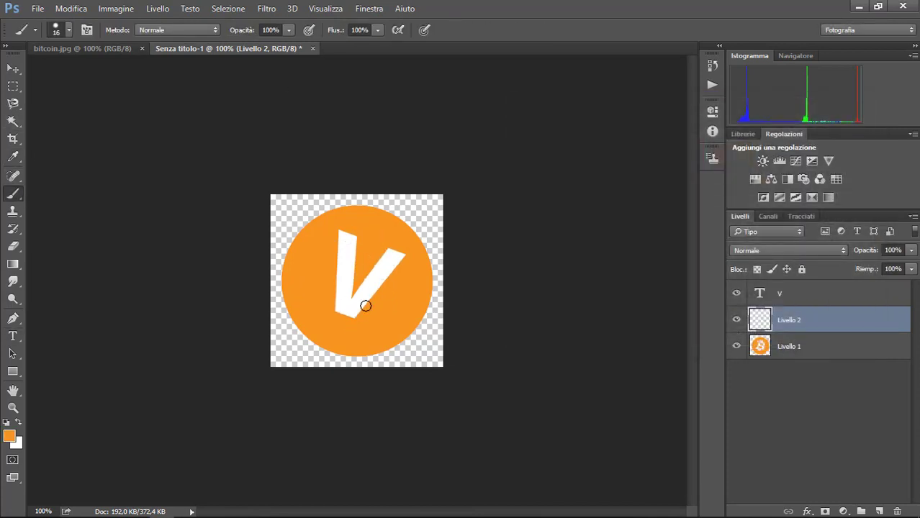
Step: Enlarge, rotate and nudge the V so it sits centrally across the coin
click(13, 68)
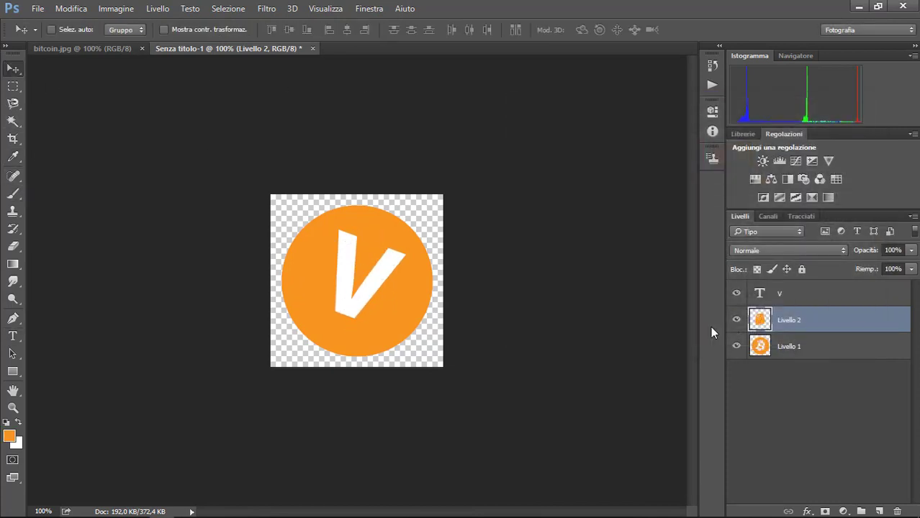
click(808, 292)
drag(357, 304, 357, 309)
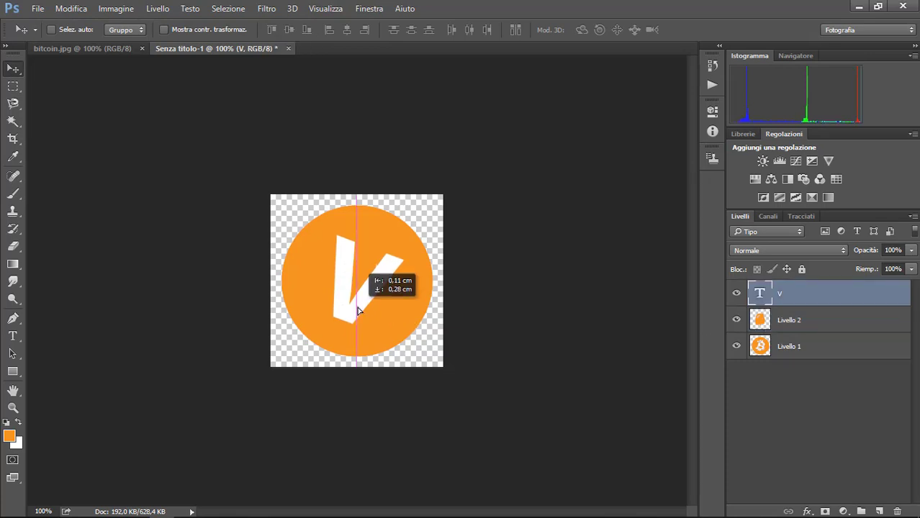
key(ctrl+t)
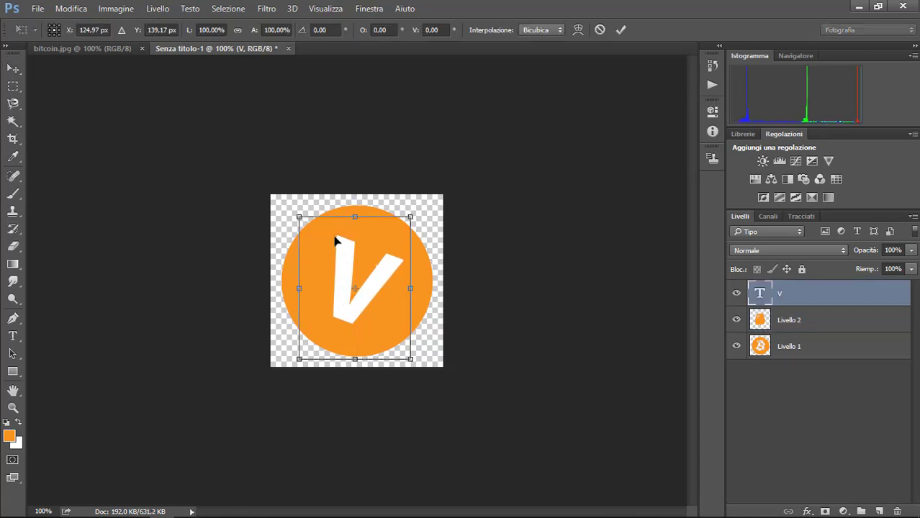
drag(300, 215, 295, 195)
key(Return)
key(alt+bracketleft)
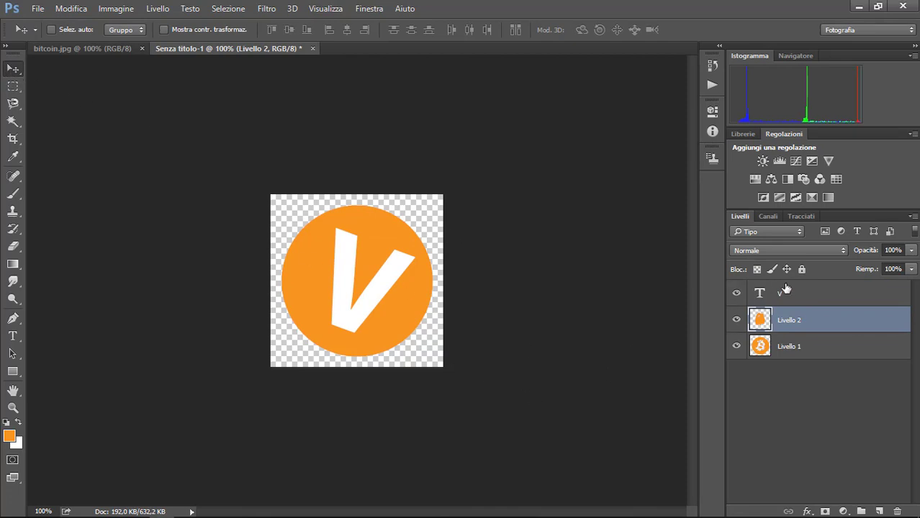
key(alt+bracketright)
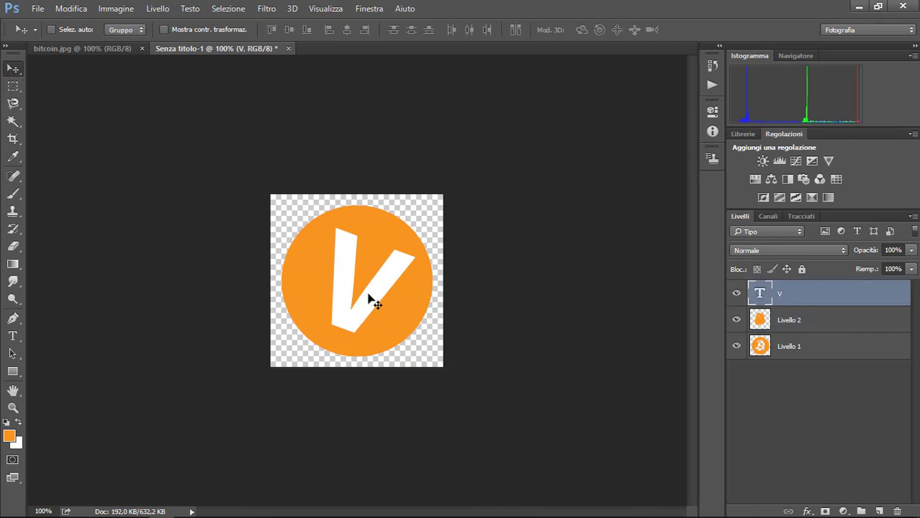
key(Left)
key(Left)
key(Left)
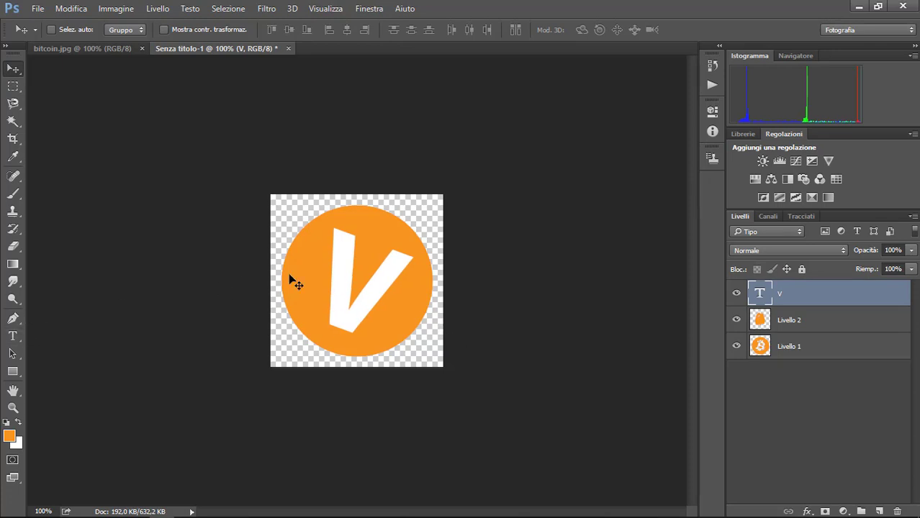
Step: Toggle the V and orange paint layers' visibility to compare with the original
click(737, 294)
click(737, 321)
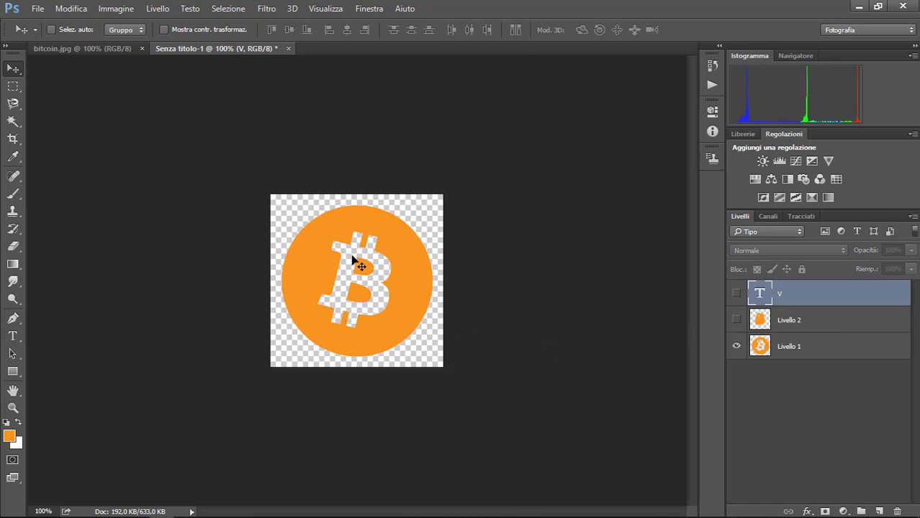
click(736, 320)
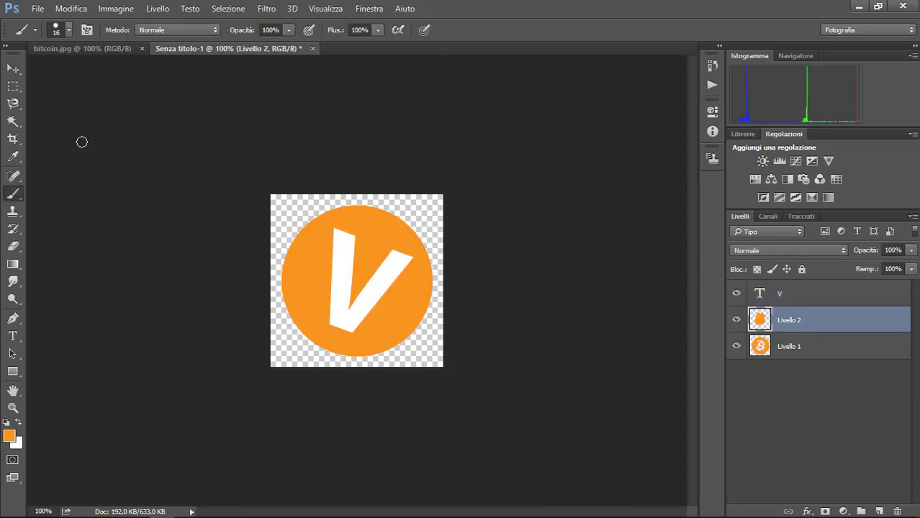
Step: Outline a bar at the top of the V's left arm with the Polygonal Lasso
click(13, 104)
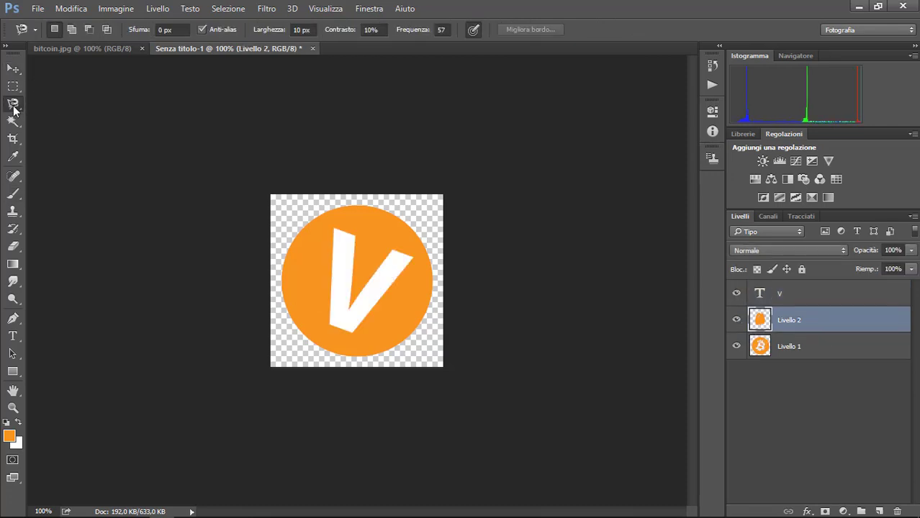
right_click(14, 105)
click(86, 115)
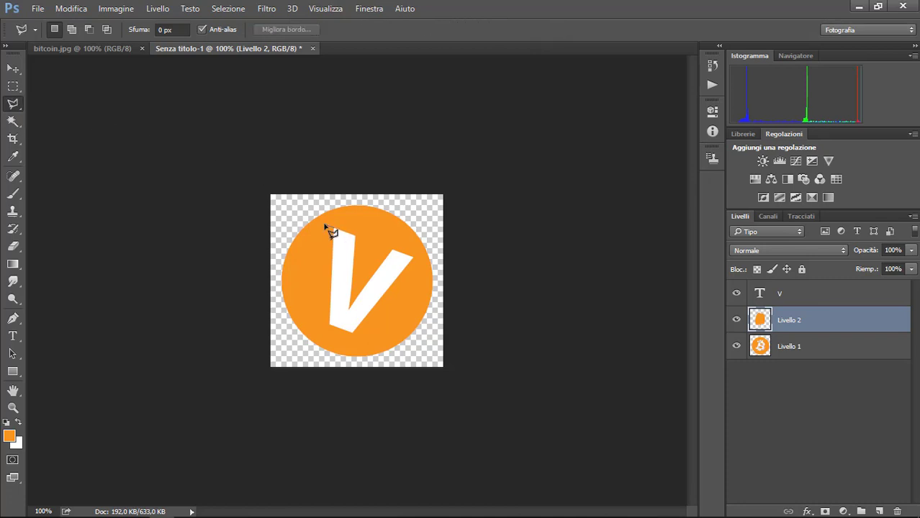
click(317, 224)
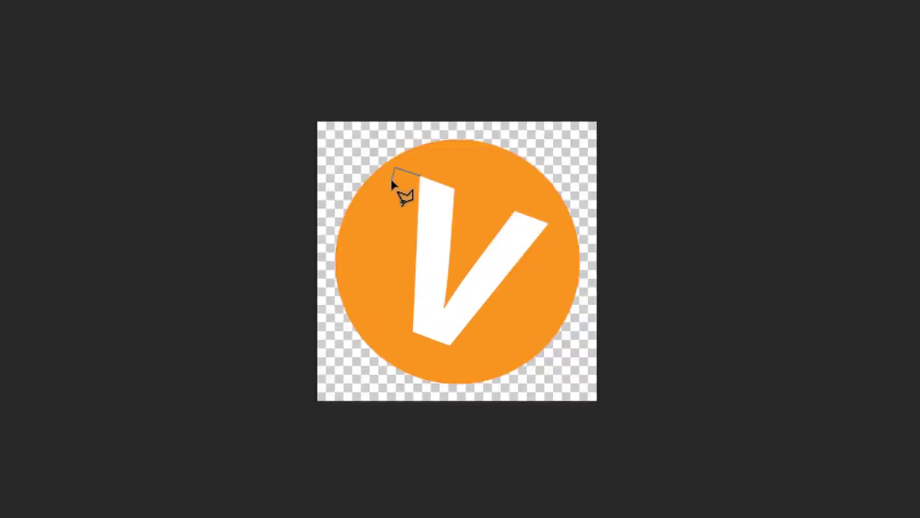
click(316, 231)
double_click(422, 199)
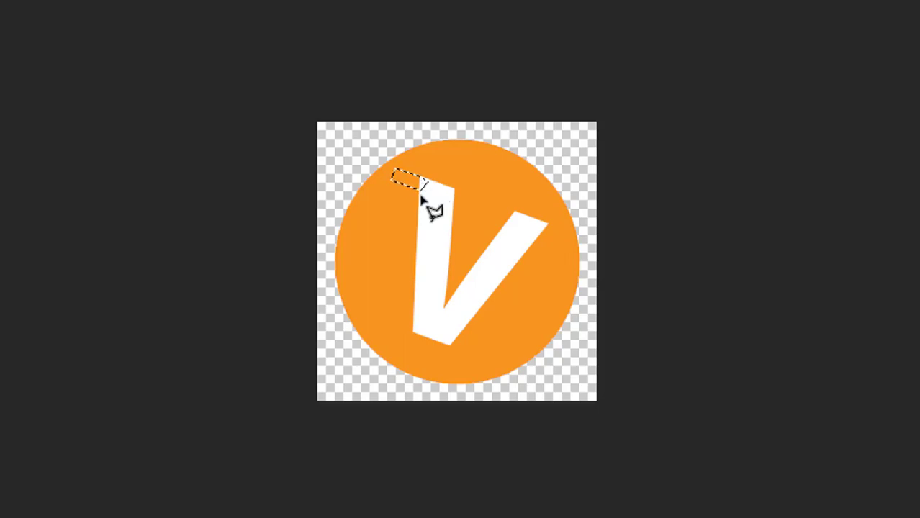
Step: Add two bar-shaped selections at the V's right arm tip
shift+click(547, 224)
click(567, 233)
click(565, 241)
double_click(539, 235)
click(534, 240)
click(540, 255)
click(532, 242)
Step: Add a second bar selection at the V's top-left arm
click(418, 193)
click(388, 189)
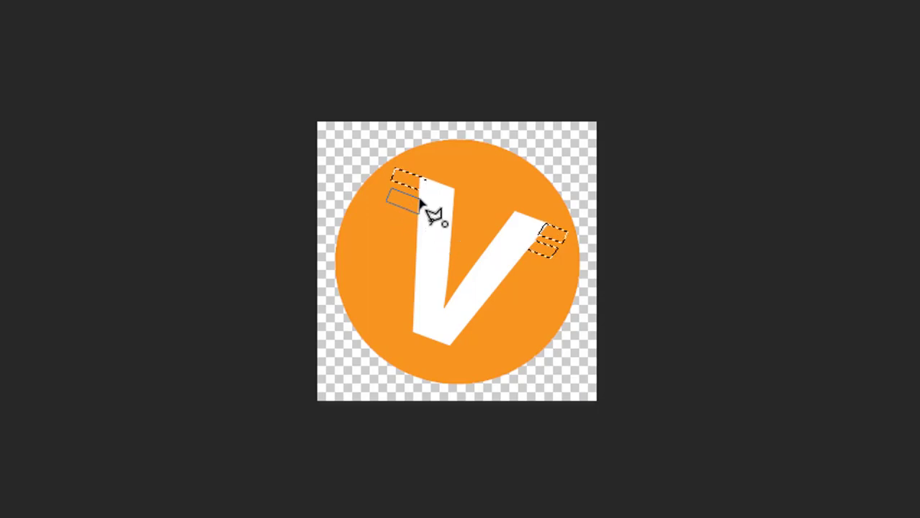
click(418, 193)
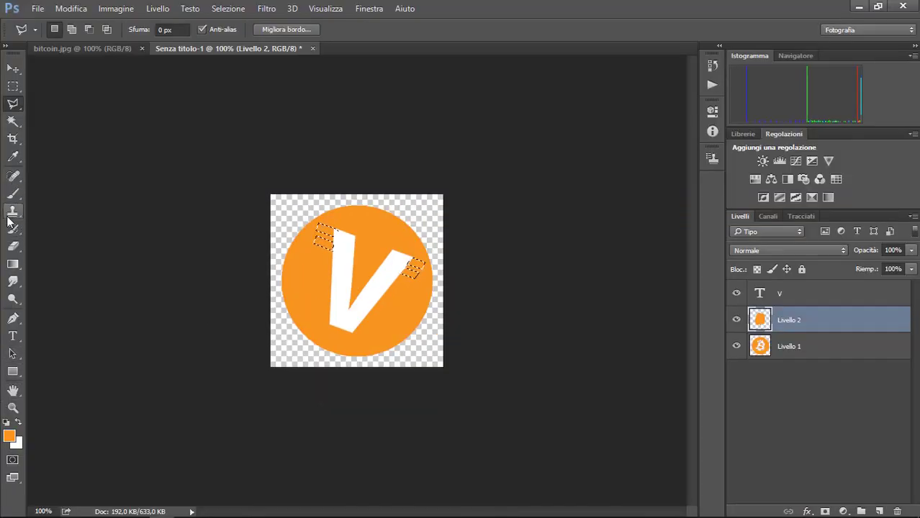
Step: Paint the selected bars white with the Brush at both V arm tips
click(12, 196)
click(19, 422)
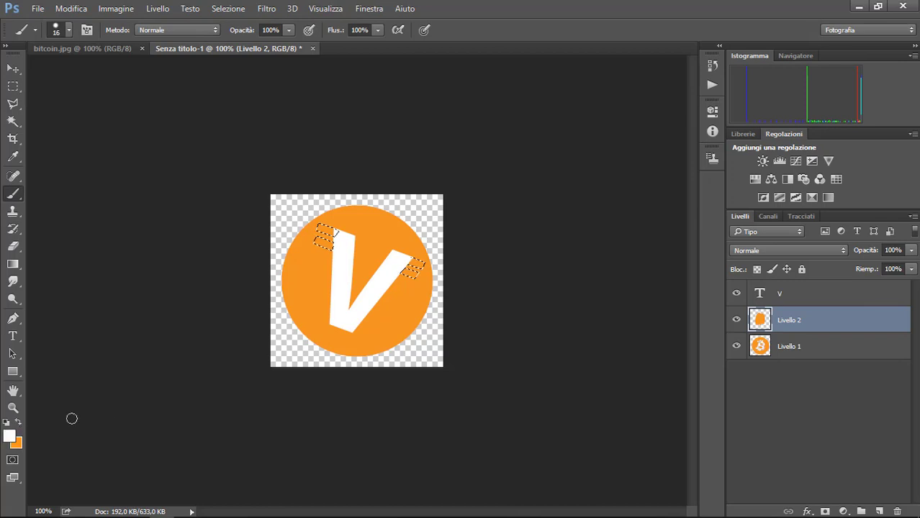
mouse_move(321, 229)
mouse_down()
mouse_move(317, 241)
mouse_move(331, 236)
mouse_move(336, 263)
mouse_up()
mouse_move(397, 274)
mouse_down()
mouse_move(422, 261)
mouse_move(414, 266)
mouse_up()
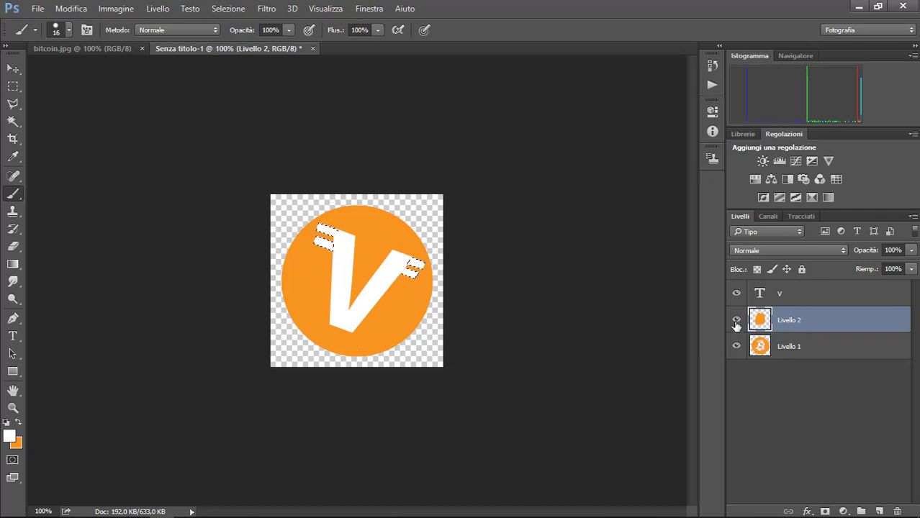
Step: Hide and reshow Livello 2 and the V layer to compare the result
click(736, 321)
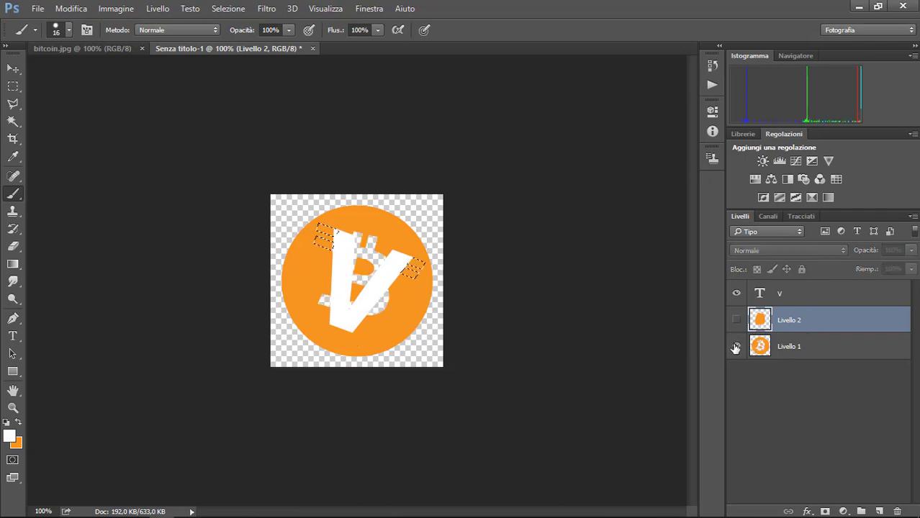
click(737, 293)
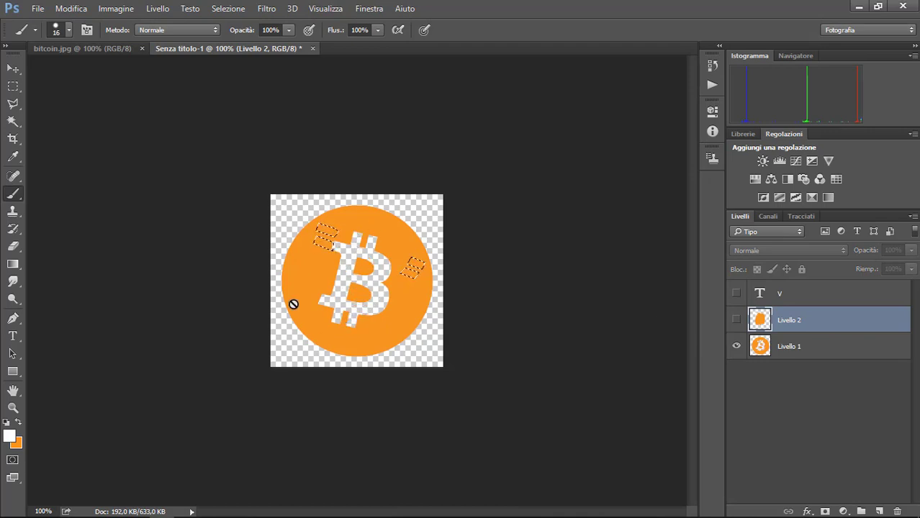
click(737, 320)
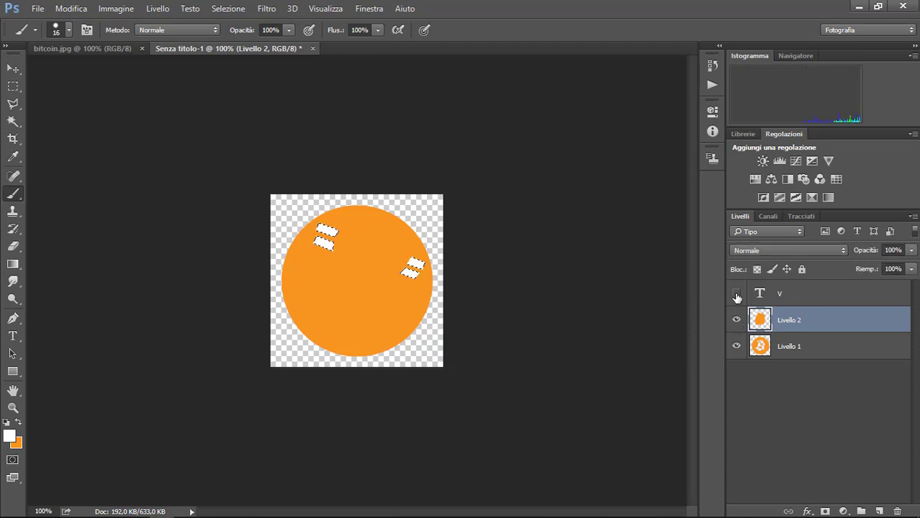
click(737, 293)
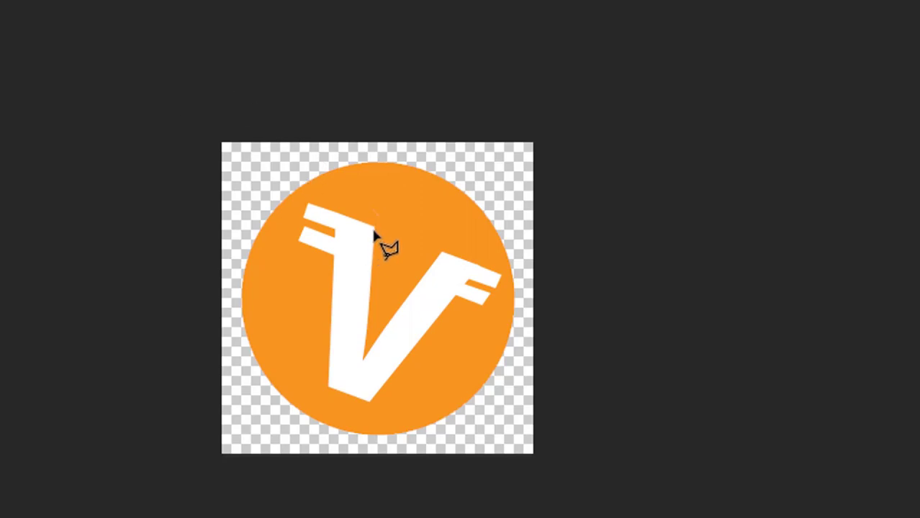
Step: Lasso a thin strip above the left V arm as a selection
click(373, 250)
click(365, 196)
click(360, 228)
click(373, 247)
click(369, 244)
Step: Add a matching strip above the right arm and paint both strips white on Livello 2
click(437, 258)
click(456, 231)
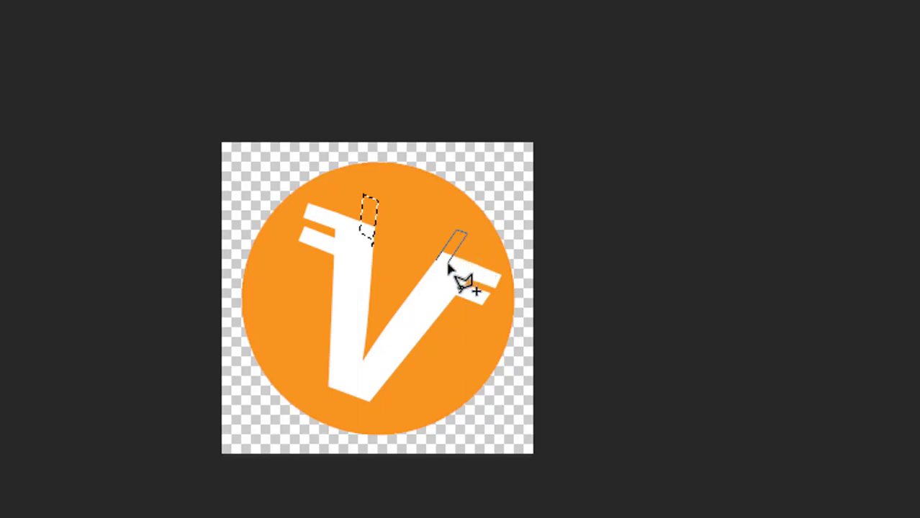
click(448, 267)
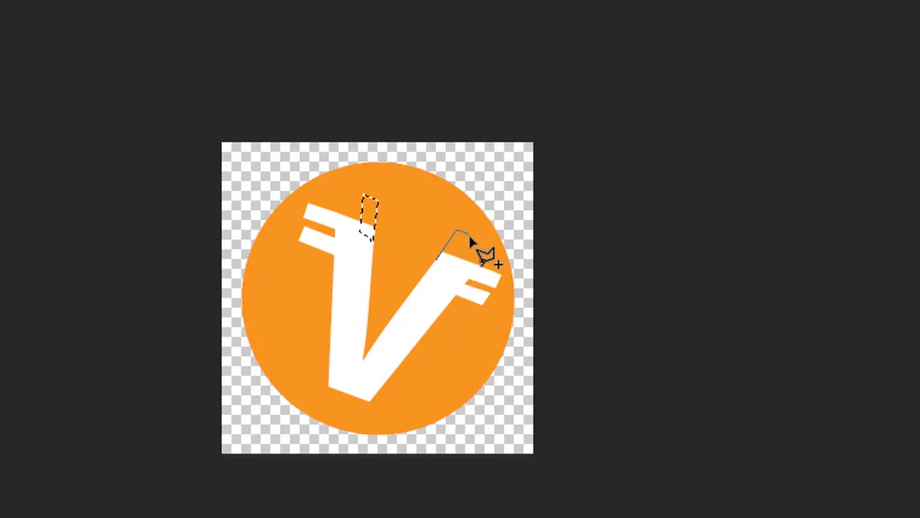
key(ctrl+Return)
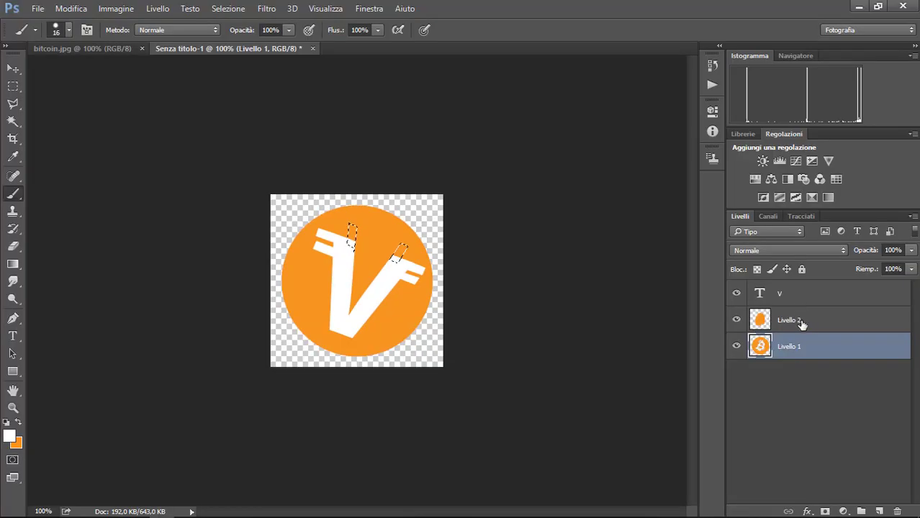
click(799, 322)
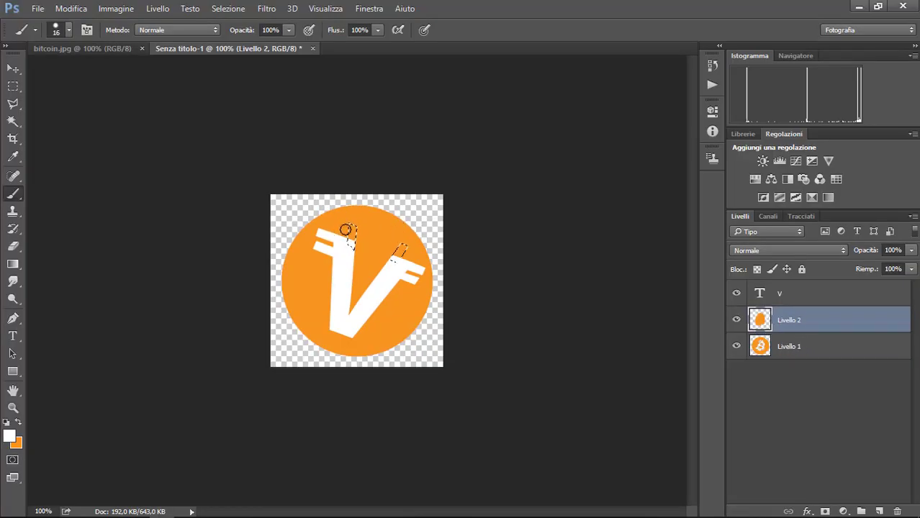
drag(345, 230, 397, 251)
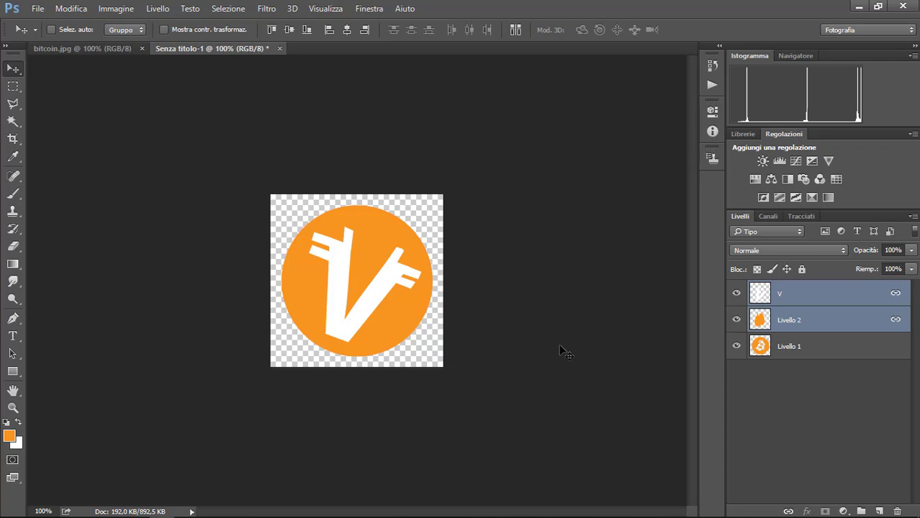
Step: Select a band along the coin's top edge with the Polygonal Lasso
click(13, 86)
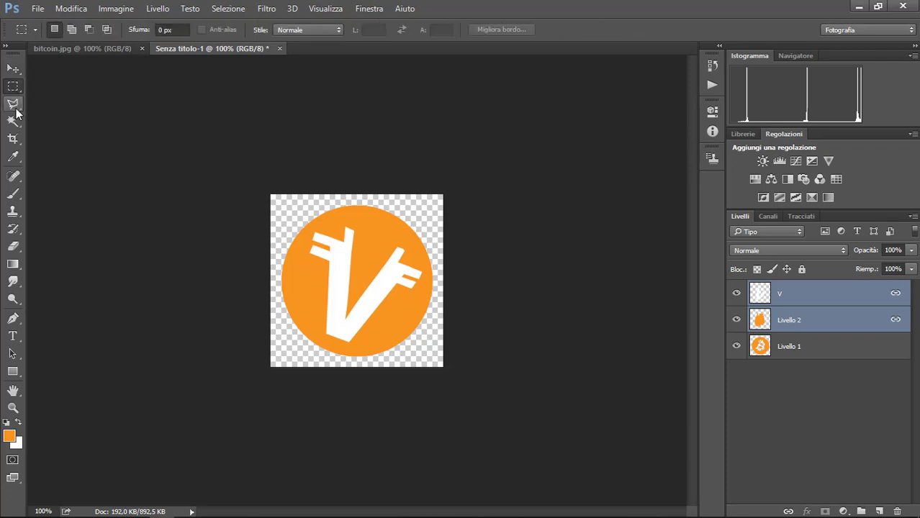
click(15, 105)
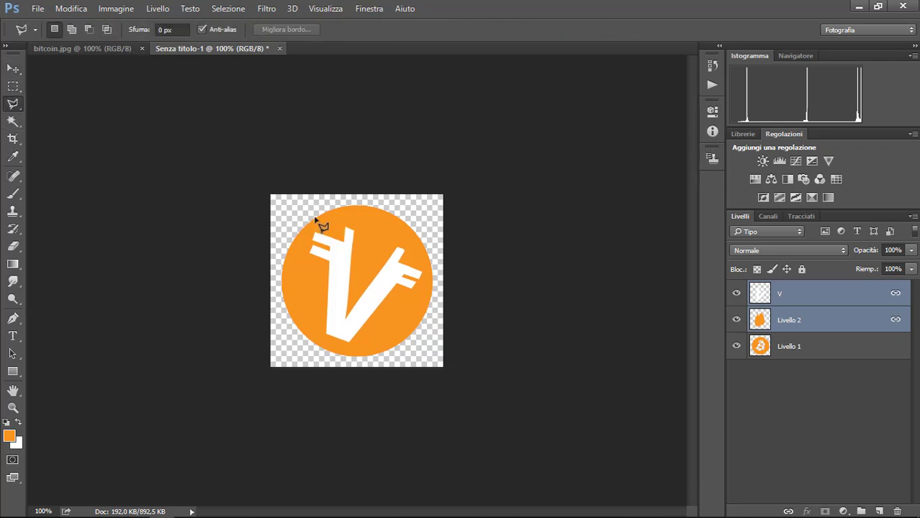
click(315, 218)
click(434, 264)
click(435, 248)
click(339, 204)
click(316, 219)
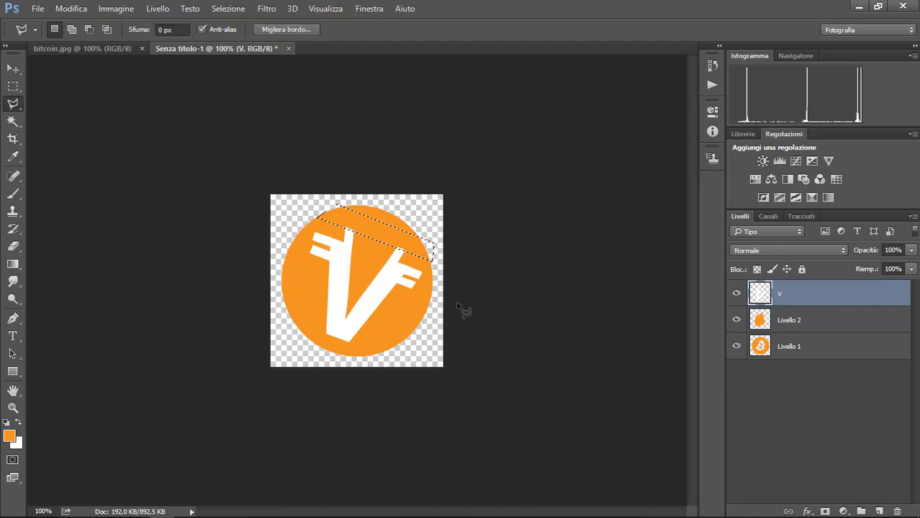
Step: Brush the stray white specks orange on Livello 2, then deselect
click(844, 327)
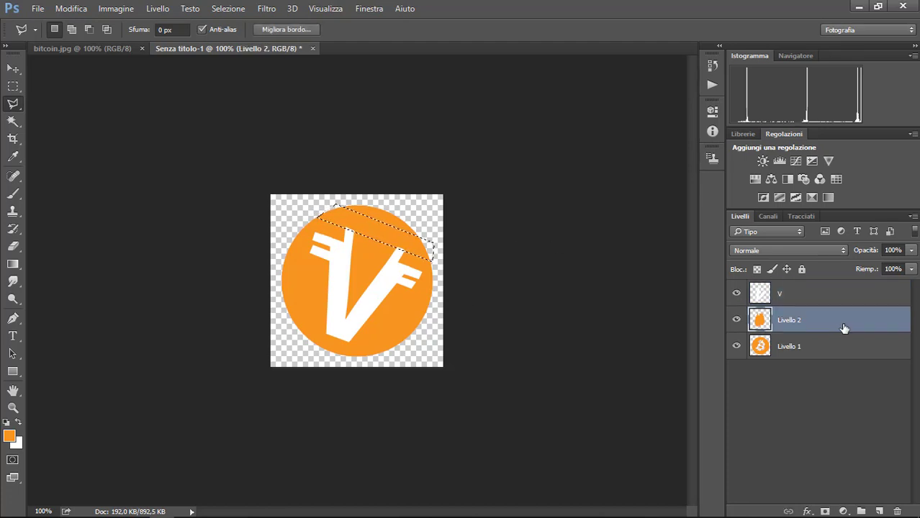
click(13, 194)
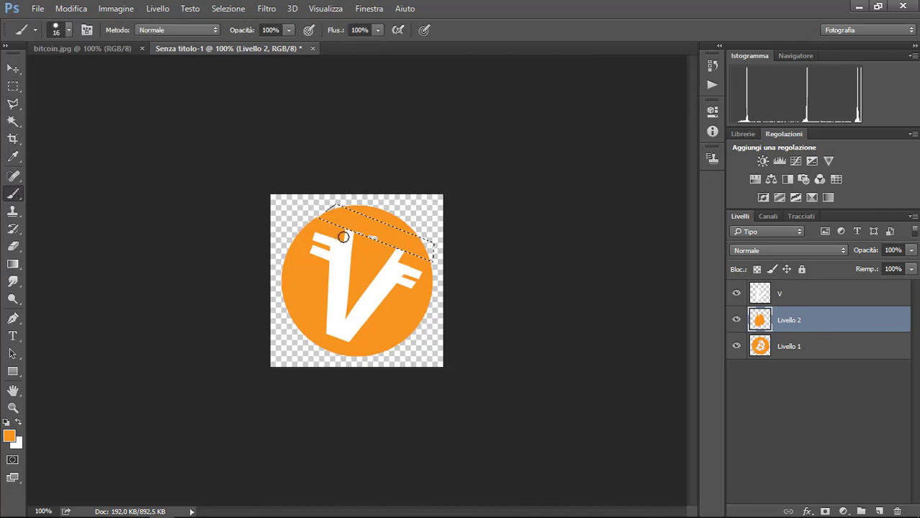
drag(343, 237, 403, 249)
key(ctrl+d)
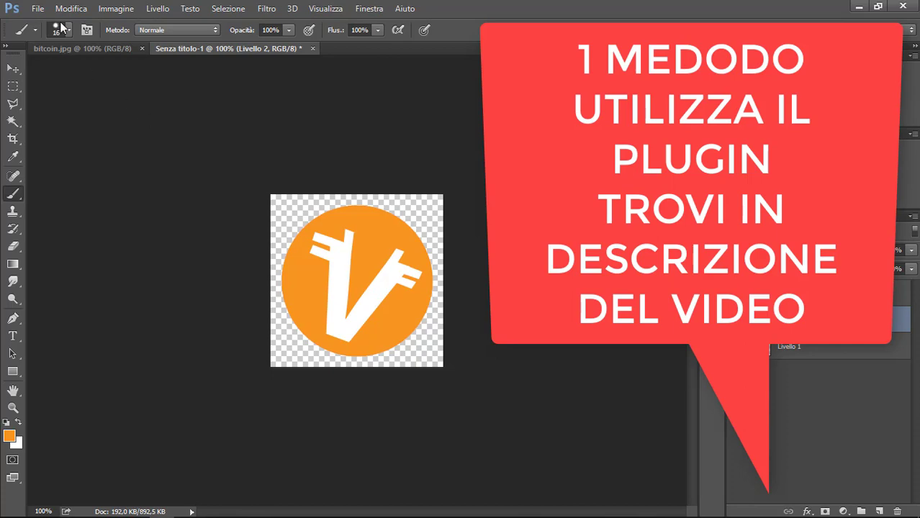
Step: Use Salva con nome with the ICO format and rename the file to vitcoin.ico
click(37, 8)
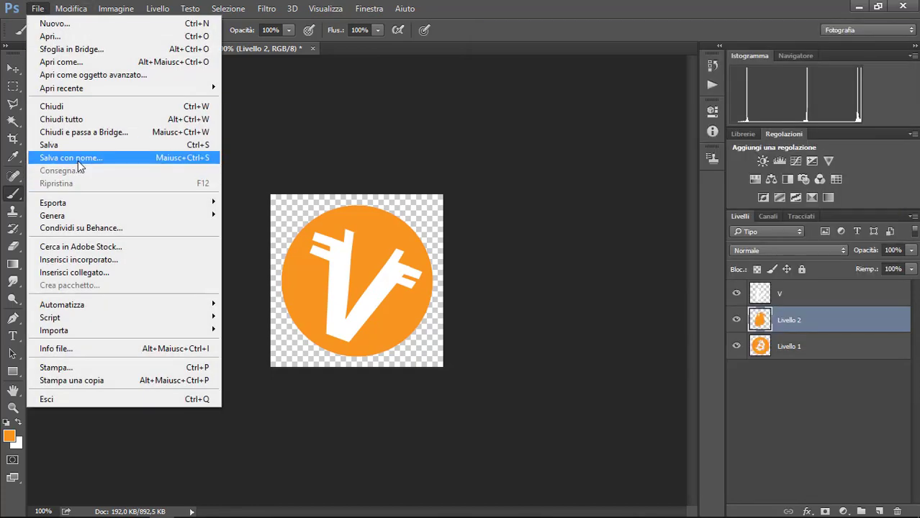
click(77, 158)
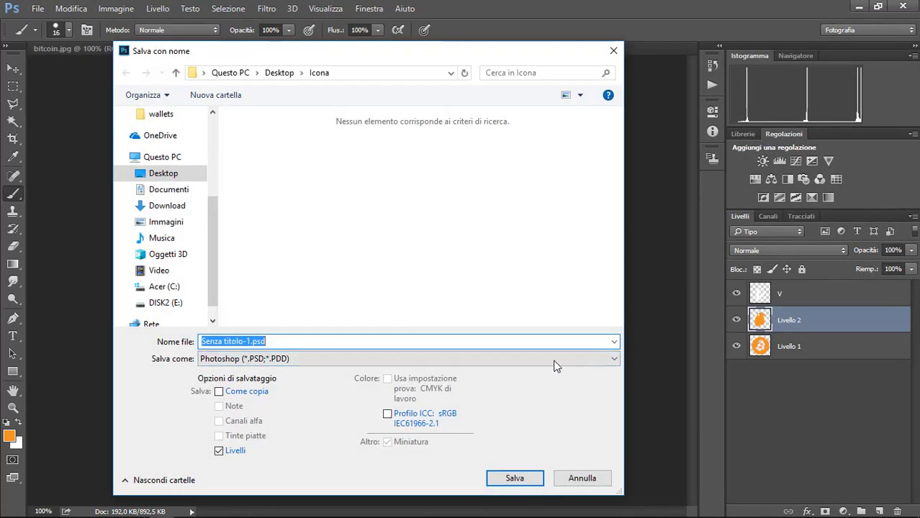
click(349, 360)
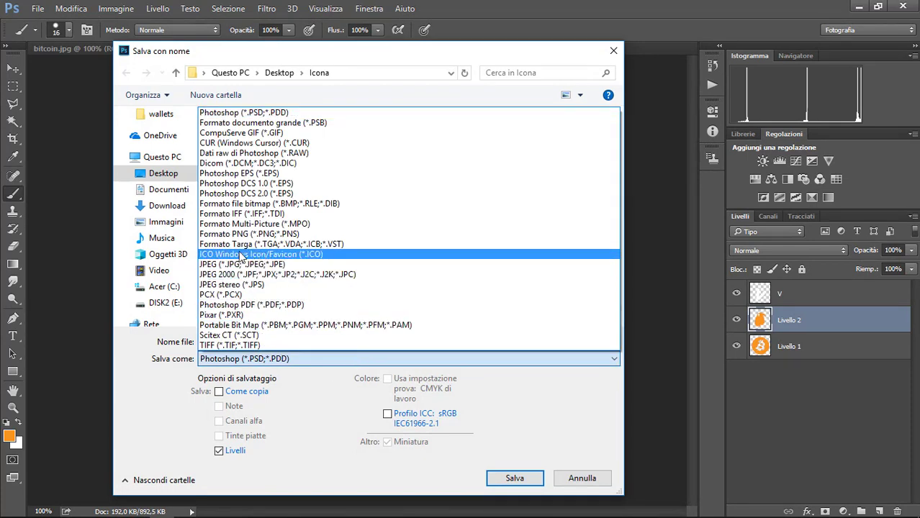
click(288, 256)
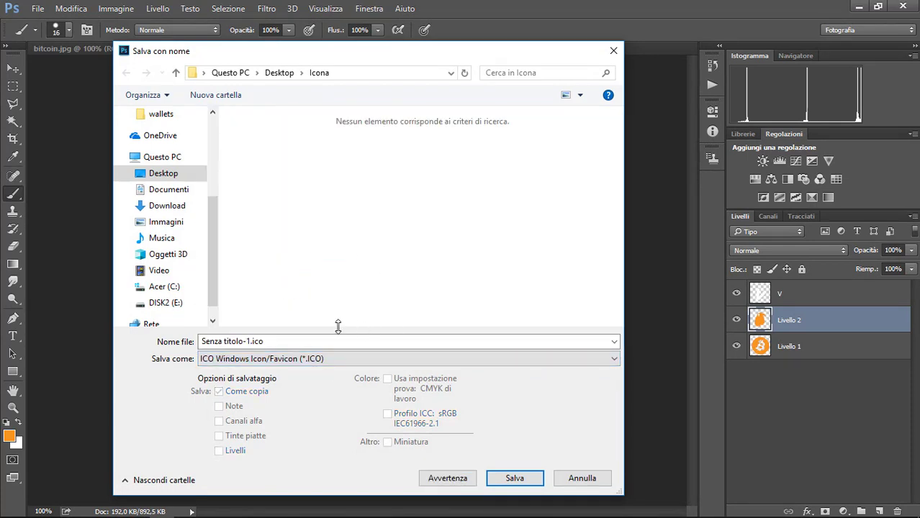
double_click(250, 343)
drag(252, 342, 177, 333)
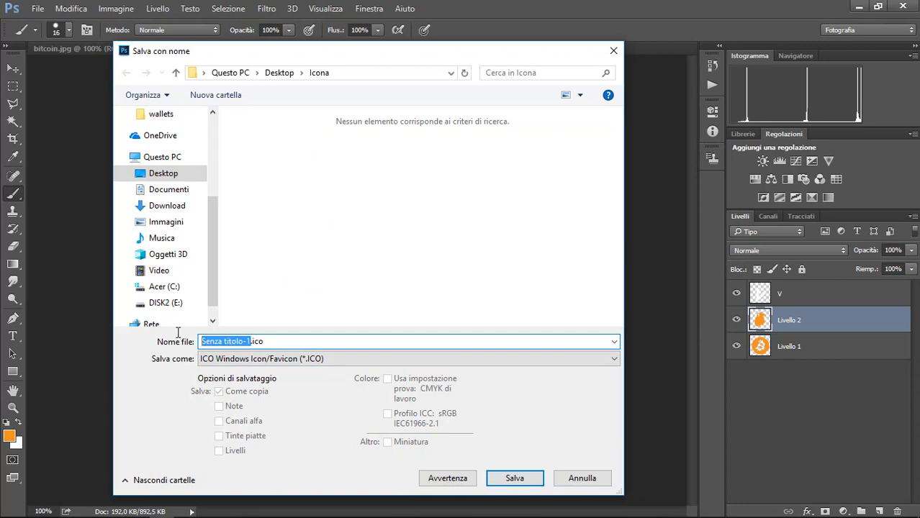
text(vitcoin)
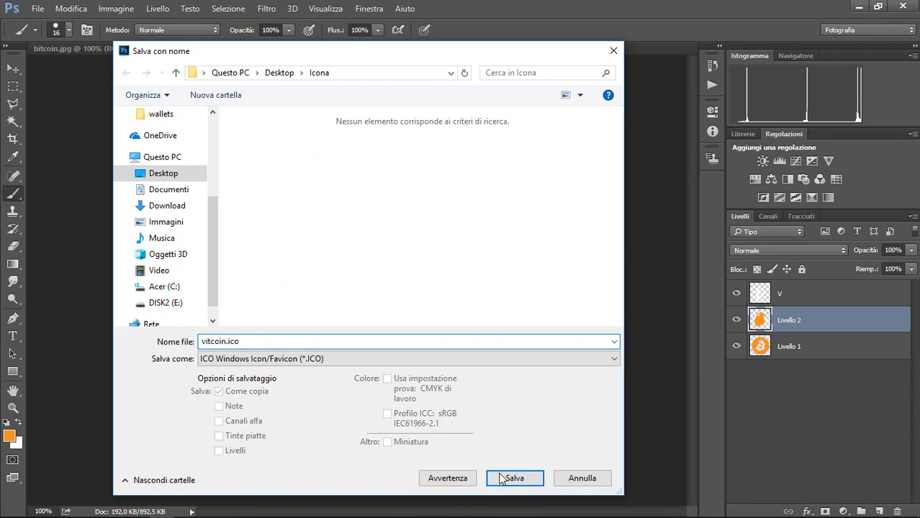
Step: Save the icon using the PNG (Vista) format
click(502, 480)
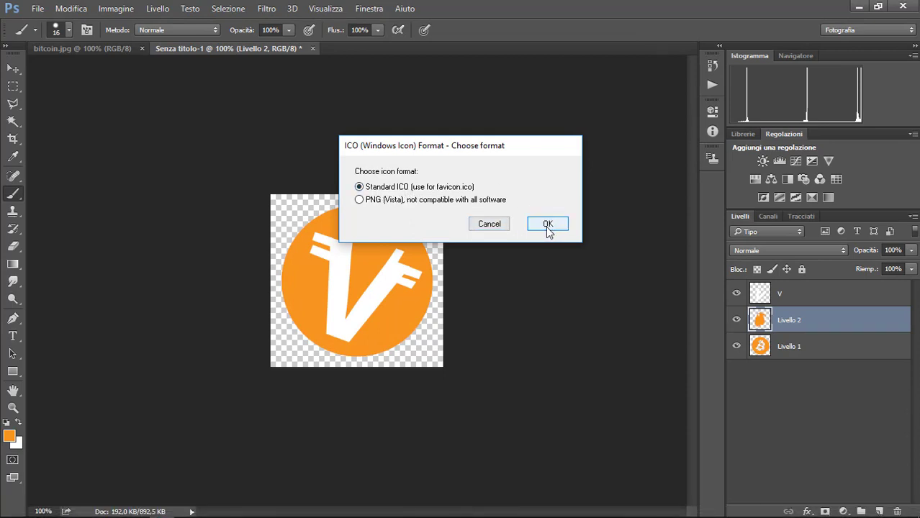
click(376, 202)
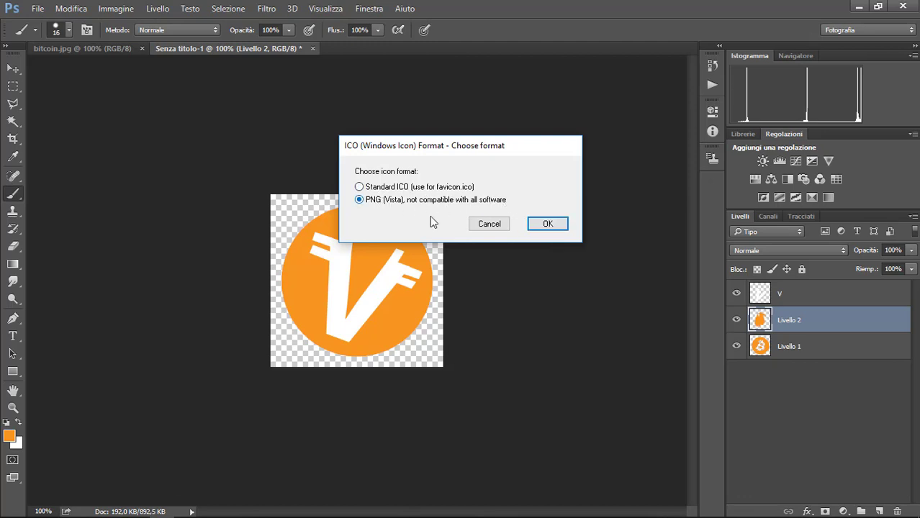
click(557, 224)
mouse_move(186, 508)
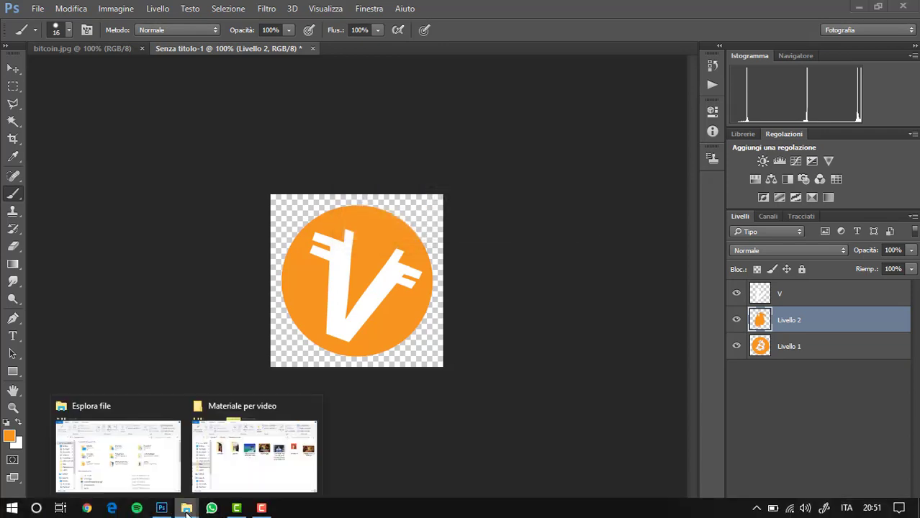
Step: Bring up the Icona folder window, adjust its icon size, and shift it aside to uncover Photoshop
click(118, 454)
click(65, 303)
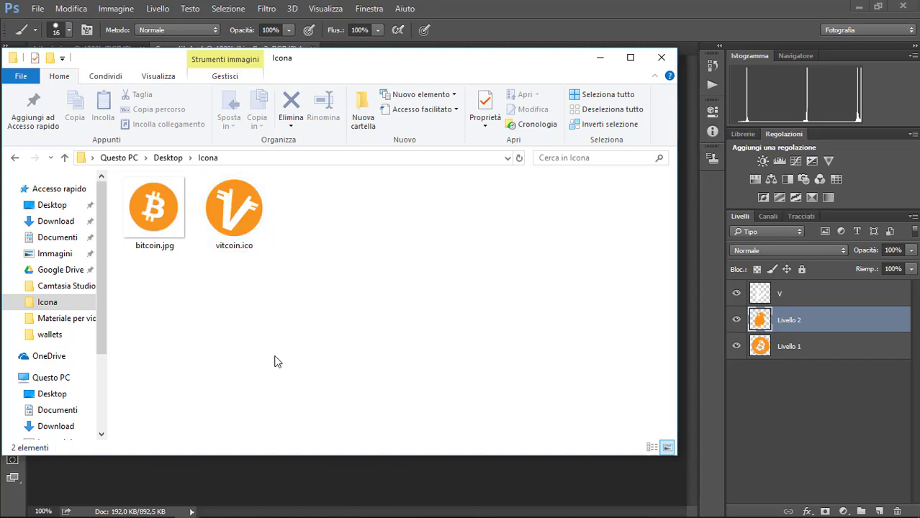
ctrl+scroll(296, 317, down, 2)
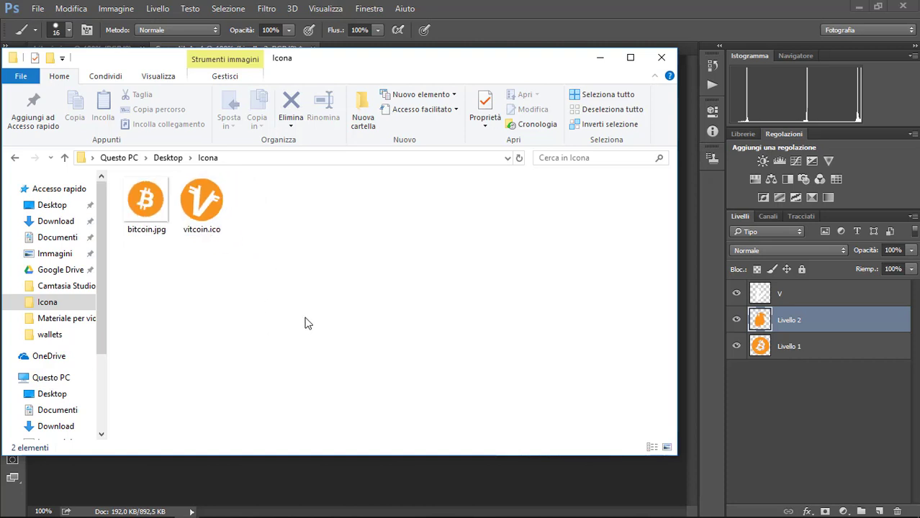
ctrl+scroll(294, 317, down, 2)
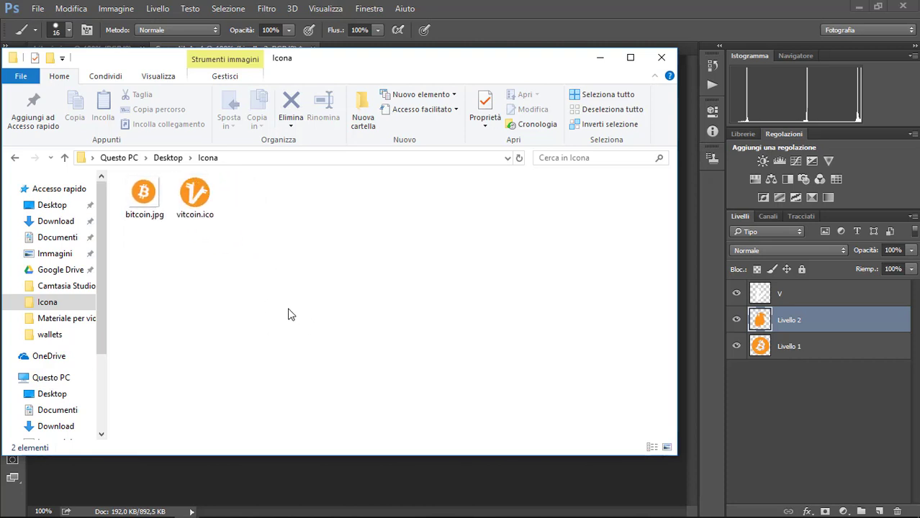
ctrl+scroll(291, 315, up, 2)
drag(396, 72, 472, 103)
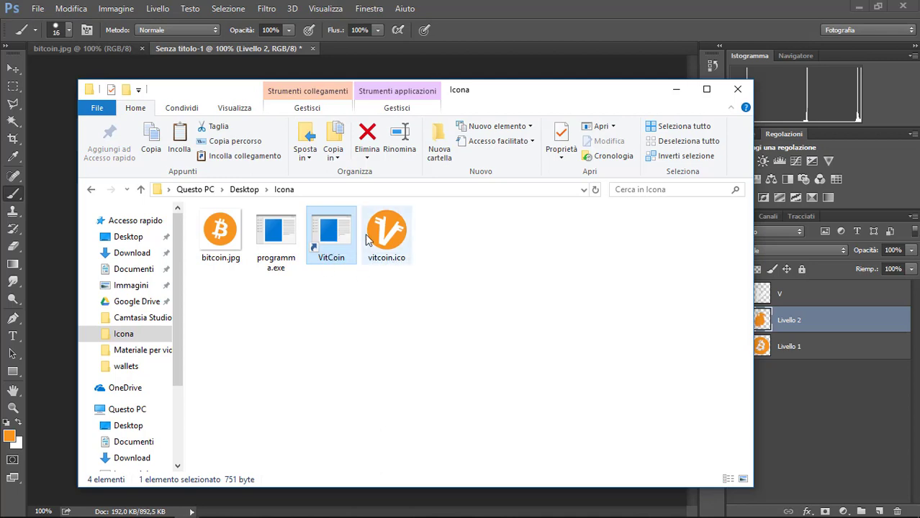
Step: Launch the VitCoin shortcut, then open its Properties to Cambia icona, dismissing the warning
double_click(339, 247)
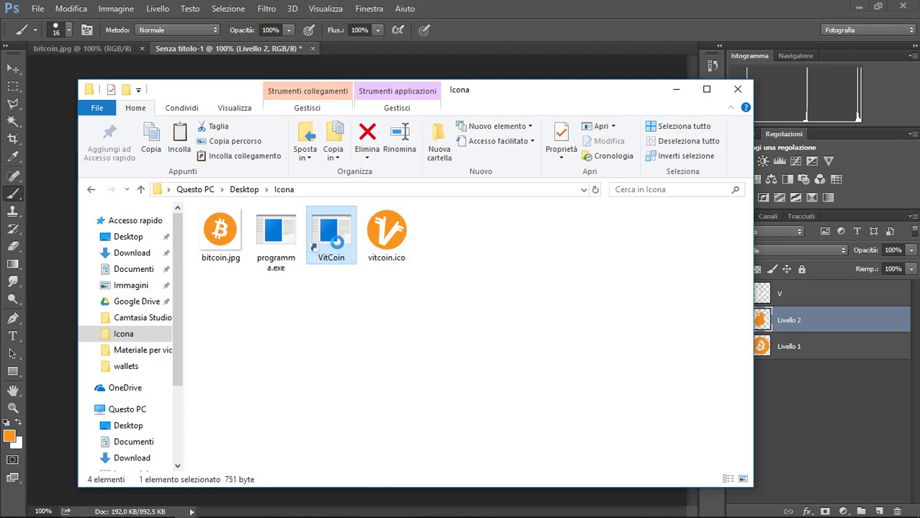
right_click(336, 242)
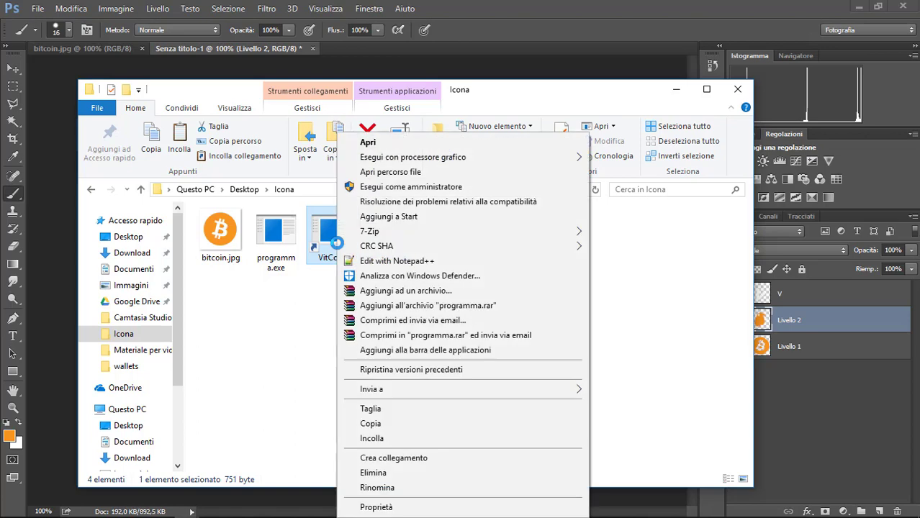
click(388, 507)
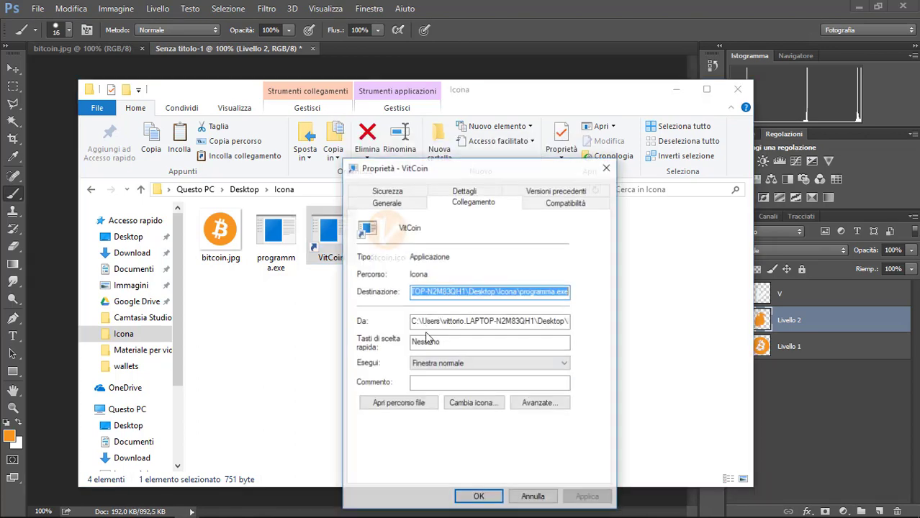
click(473, 404)
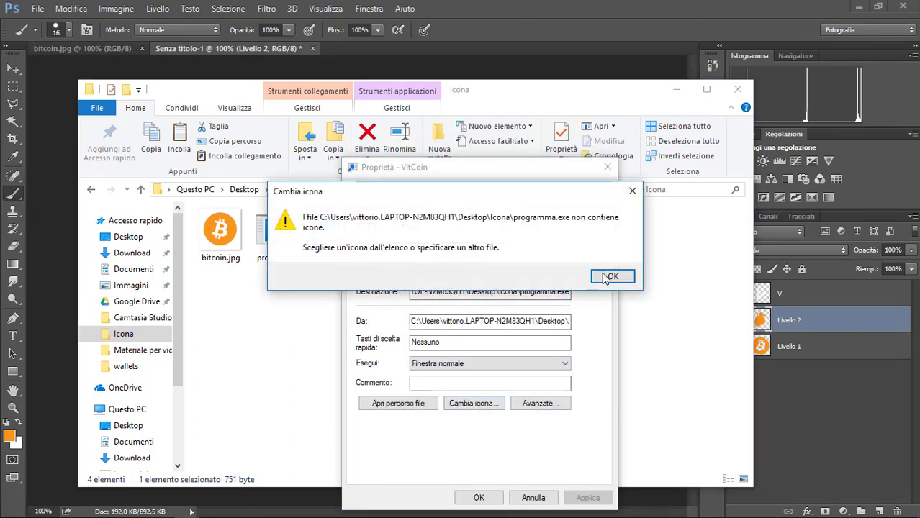
key(Return)
Step: Set vitcoin.ico as the shortcut's icon and apply the change
click(535, 271)
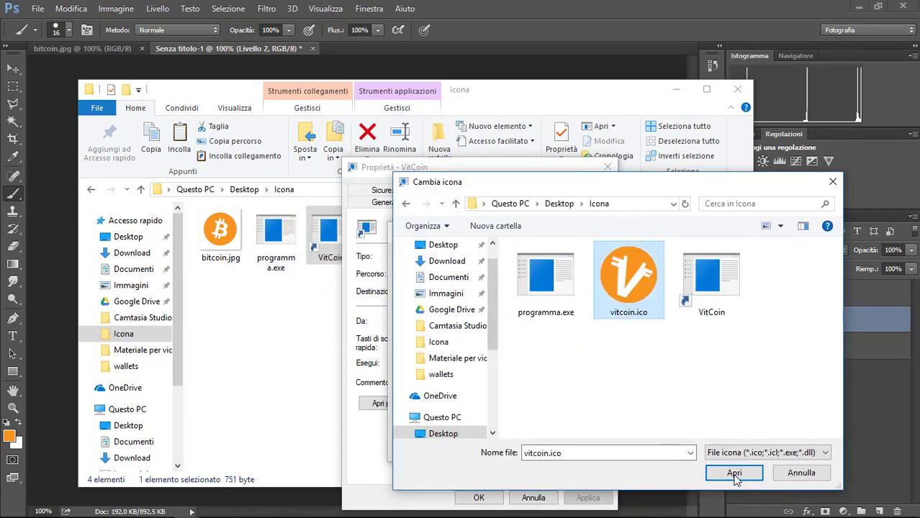
click(734, 473)
click(494, 447)
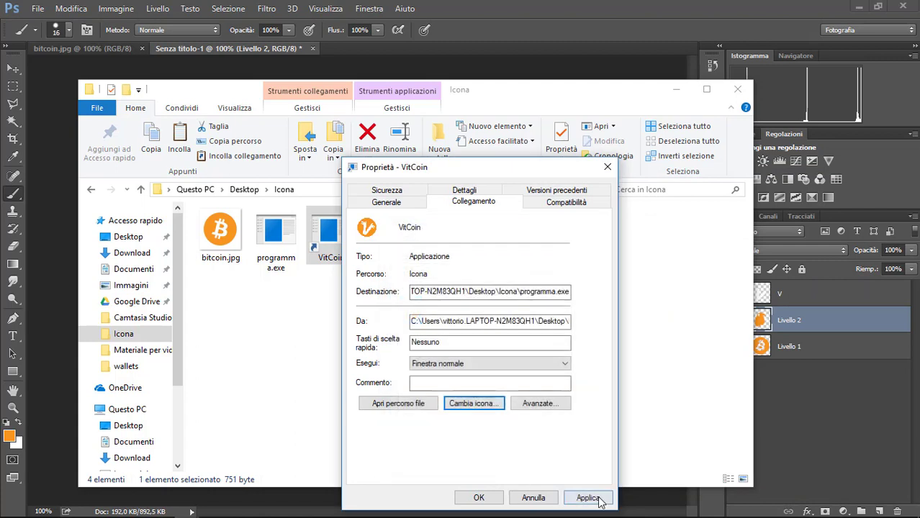
click(587, 497)
click(479, 497)
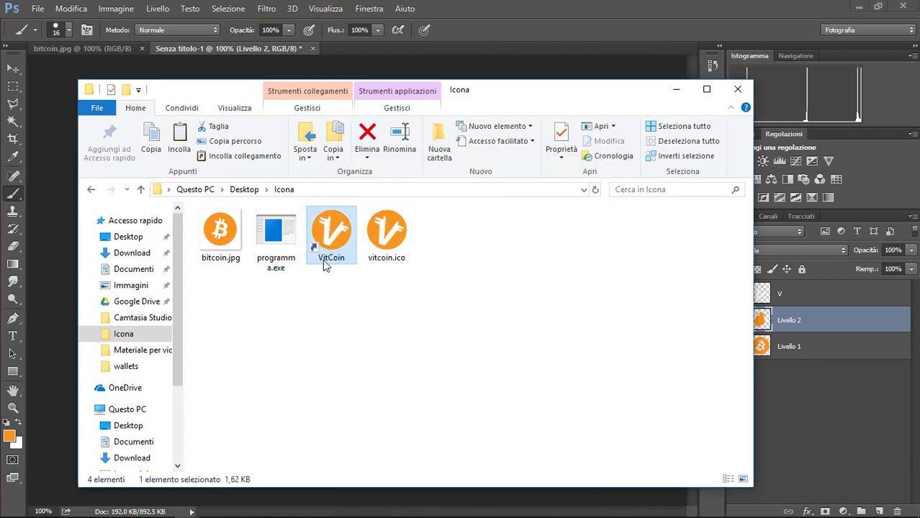
Step: Move the VitCoin shortcut from the Icona folder onto the desktop
click(401, 387)
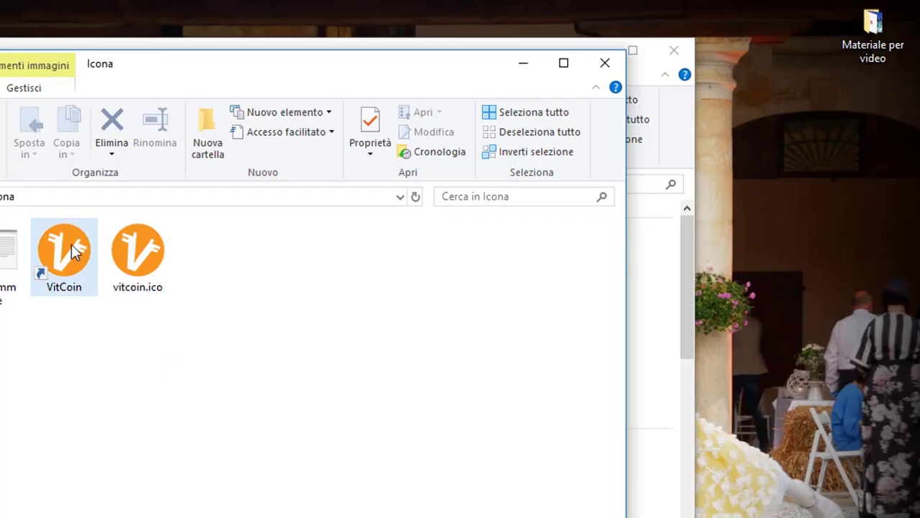
drag(71, 244, 854, 382)
click(838, 397)
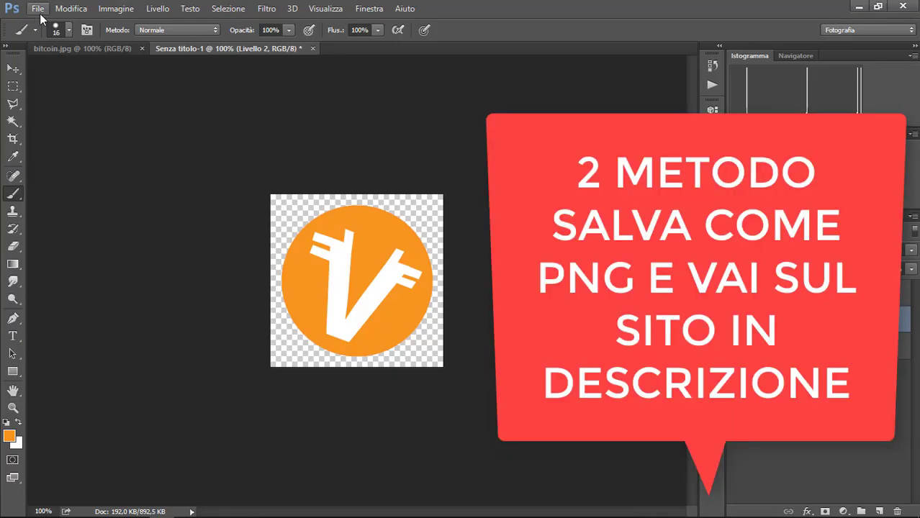
Step: Export via Salva per Web as a transparent PNG-24 named png into the Icona folder
click(38, 9)
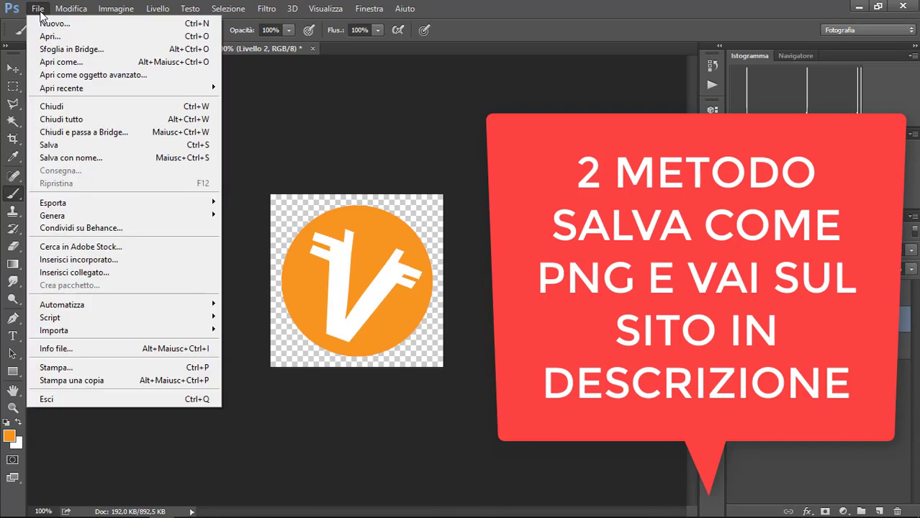
mouse_move(54, 203)
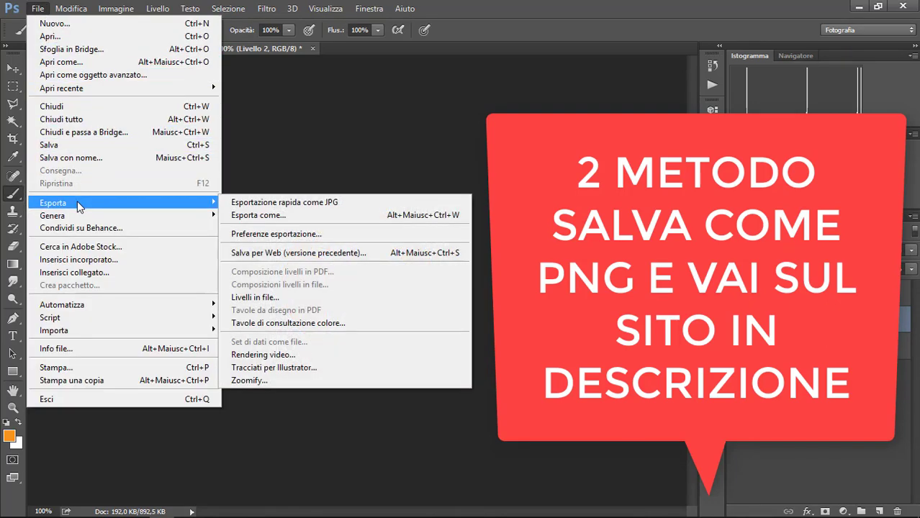
click(288, 253)
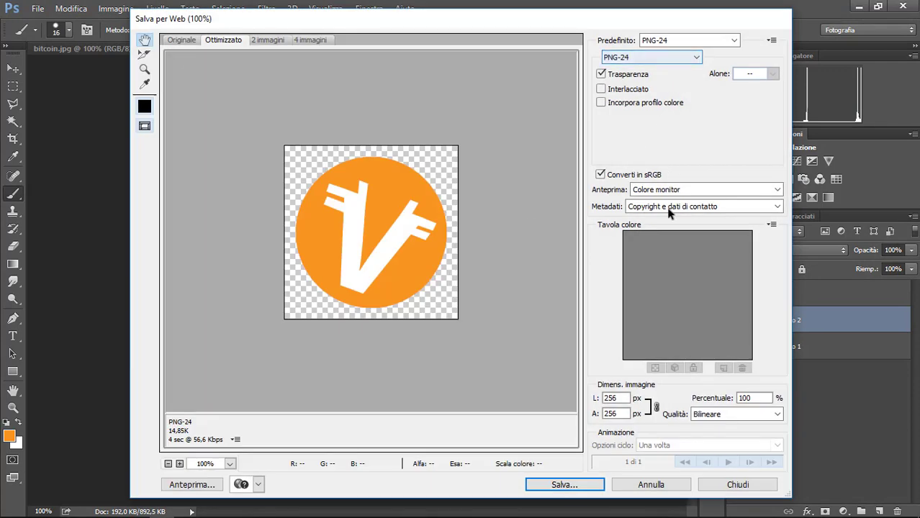
click(586, 487)
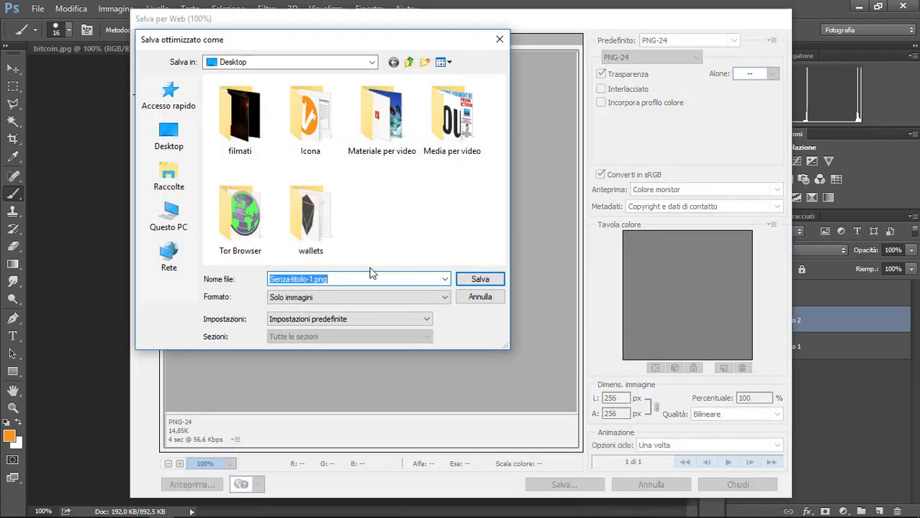
double_click(309, 122)
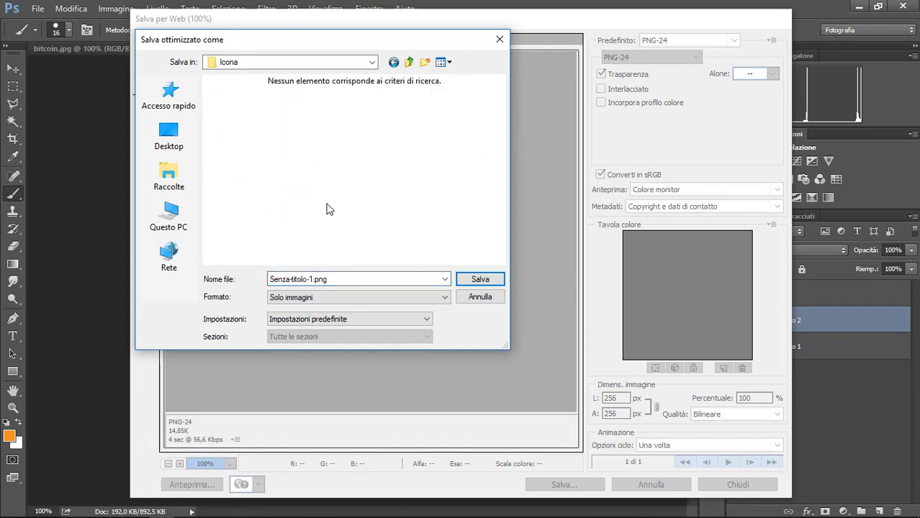
double_click(313, 280)
text(png)
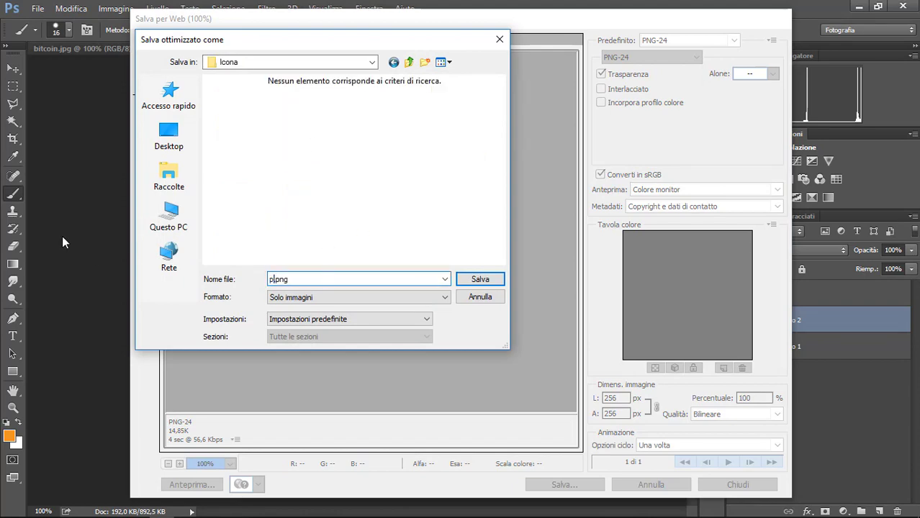
key(Return)
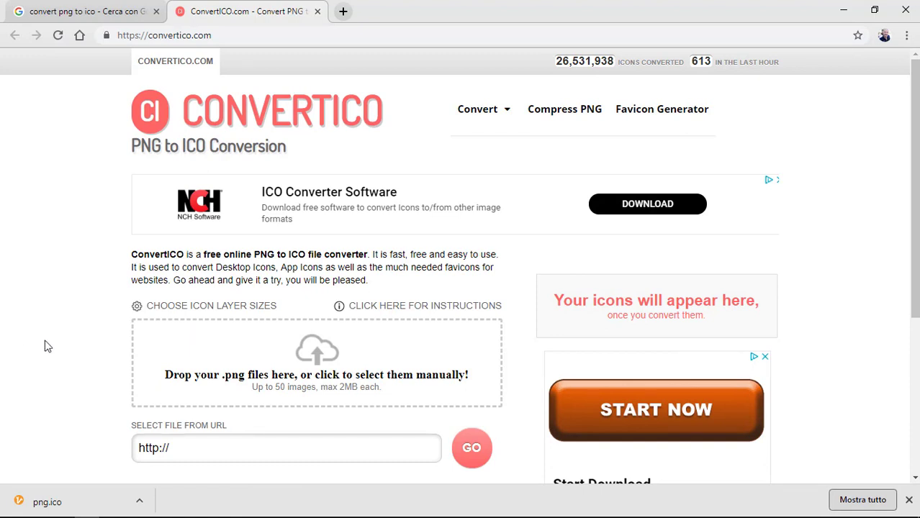
Step: Upload png.png from the Icona folder to ConvertICO and download the converted png.ico
click(326, 357)
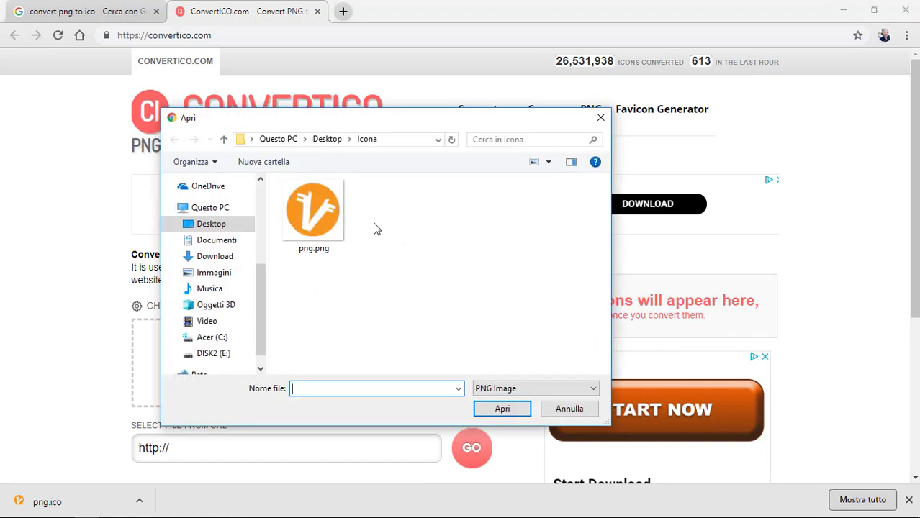
click(319, 238)
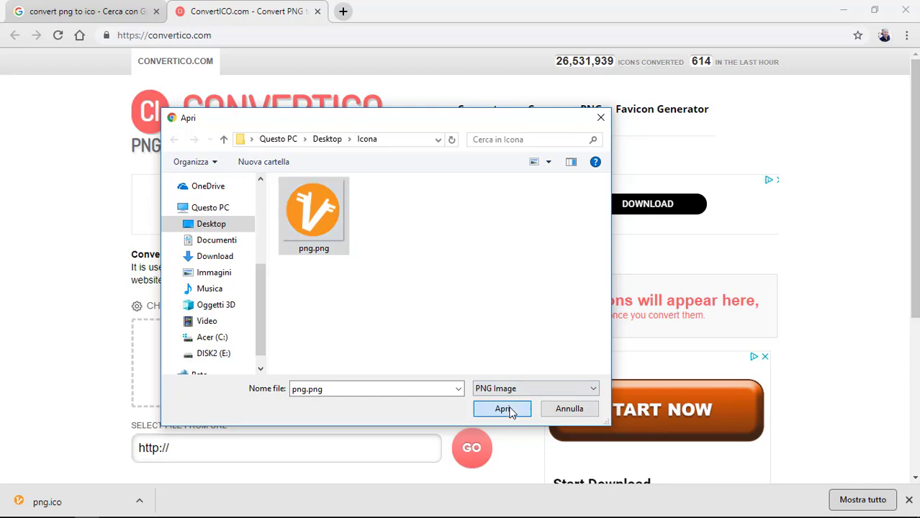
click(509, 411)
scroll(728, 243, down, 1)
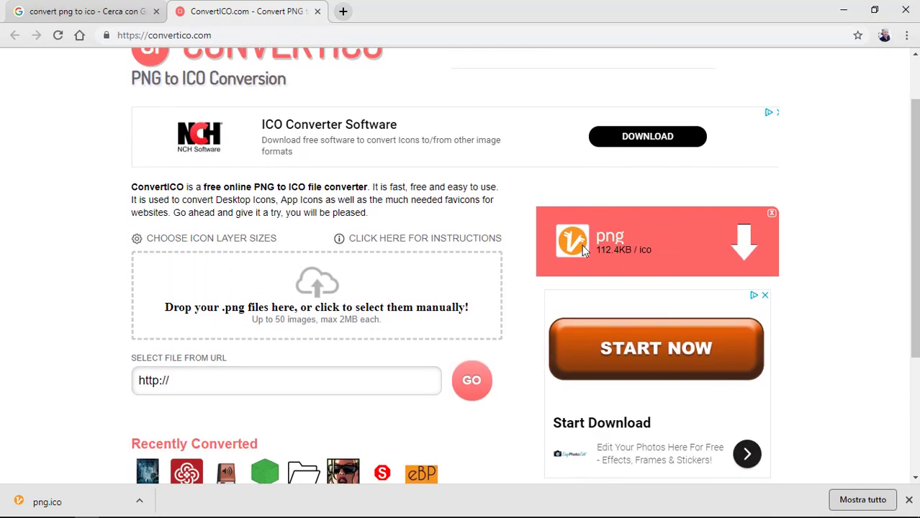
scroll(583, 248, down, 2)
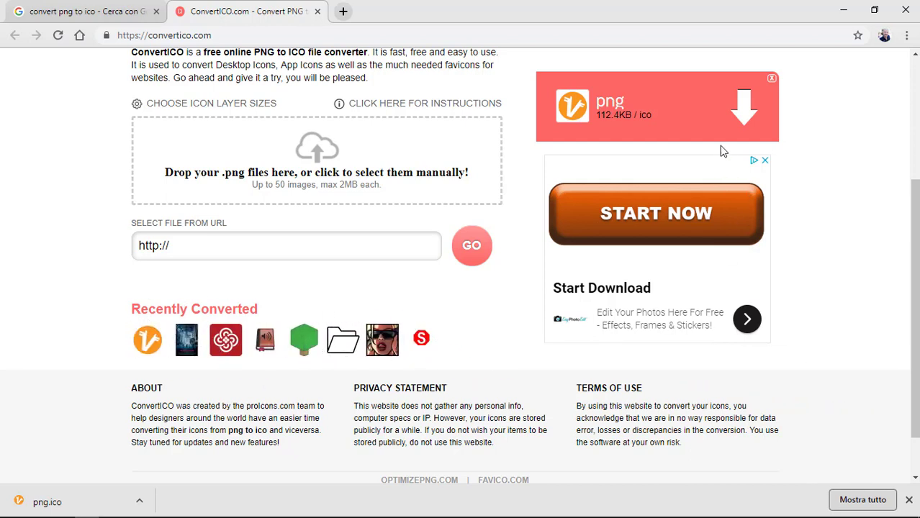
click(747, 115)
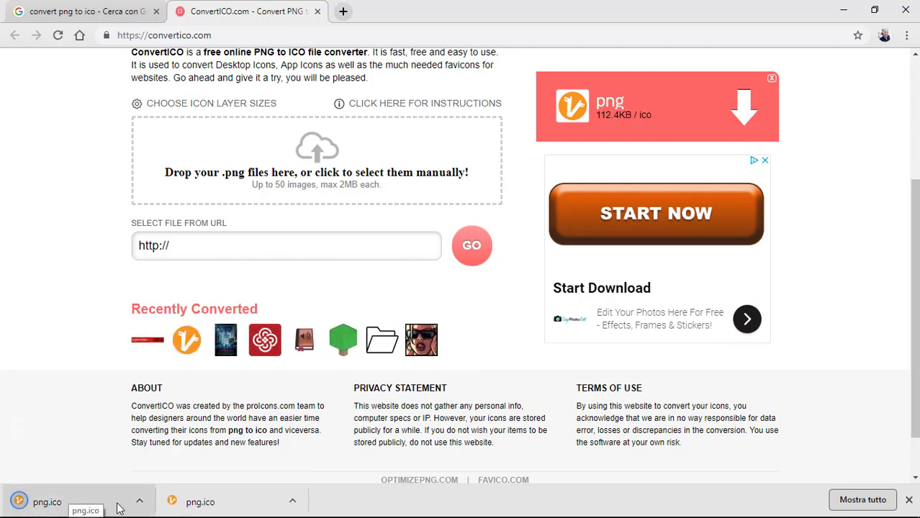
click(139, 502)
Step: Show png.ico in the Download folder with enlarged icons, then move the window aside
click(186, 454)
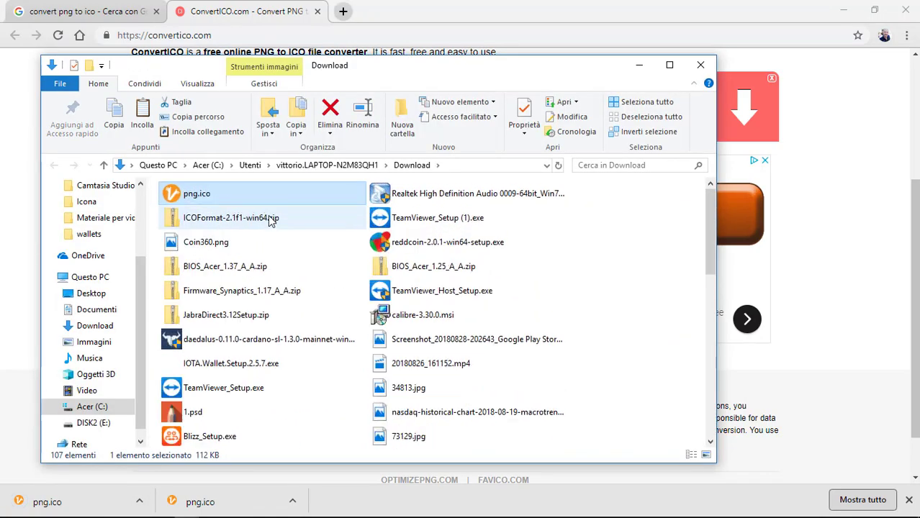
scroll(272, 221, up, 2)
scroll(260, 230, up, 1)
scroll(249, 238, up, 1)
scroll(233, 249, up, 1)
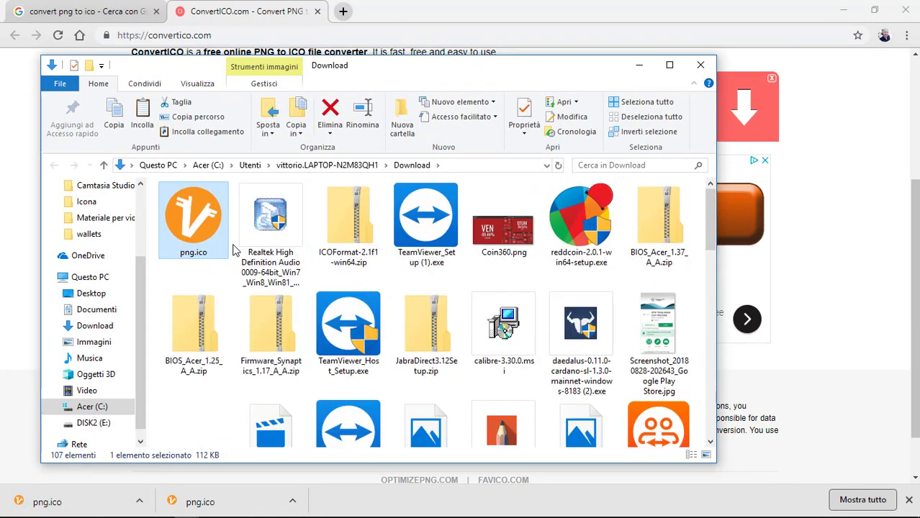
scroll(223, 241, down, 1)
scroll(187, 219, down, 1)
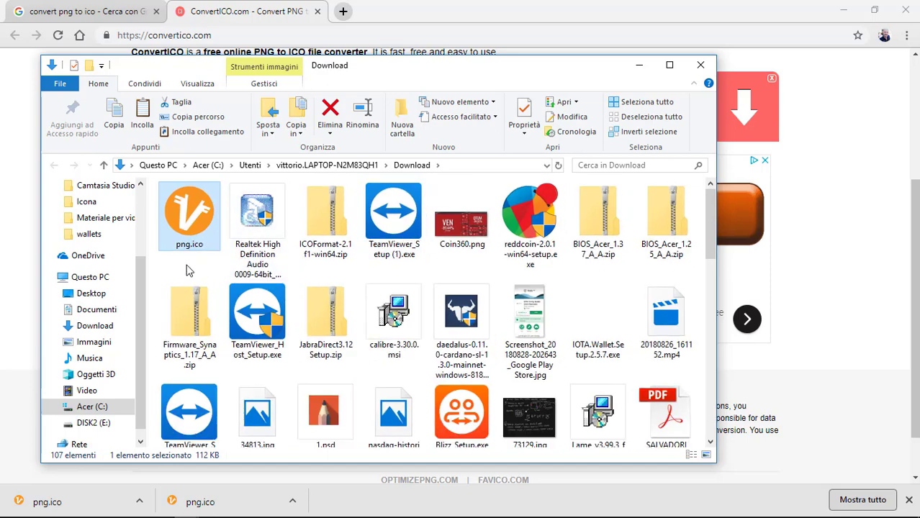
click(185, 270)
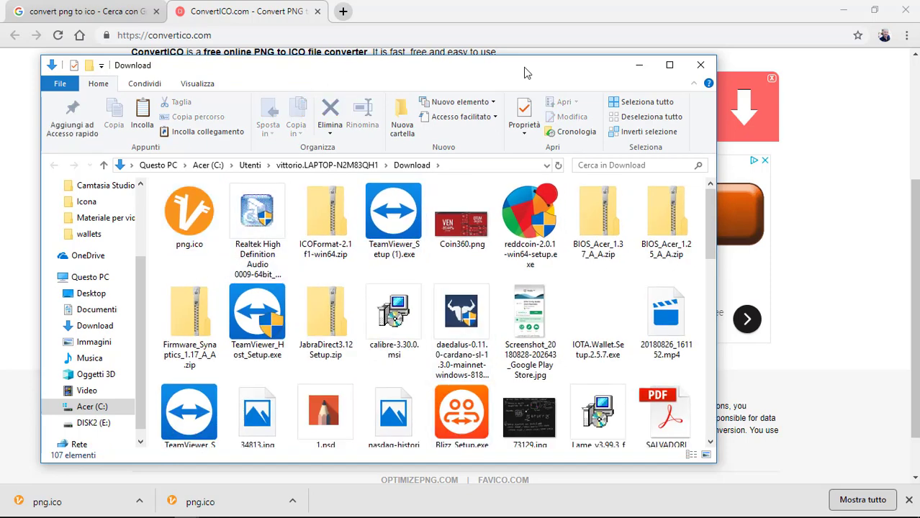
drag(535, 66, 655, 85)
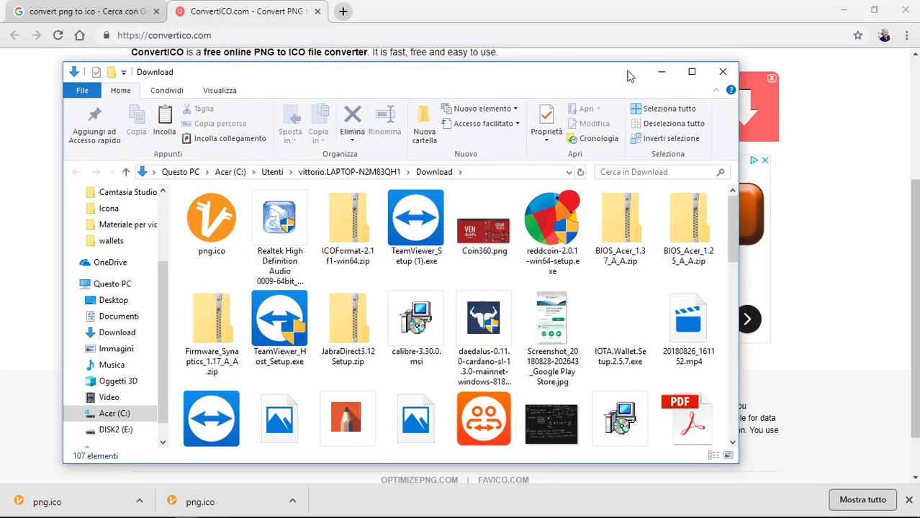